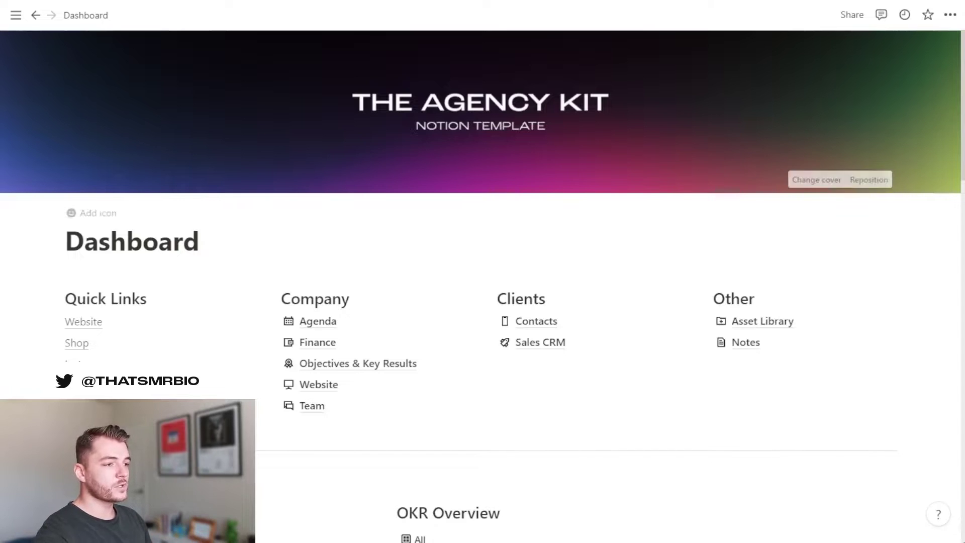
- Scroll down the Dashboard and open the Agenda page
scroll(482, 272, "down", 1)
scroll(482, 271, "down", 4)
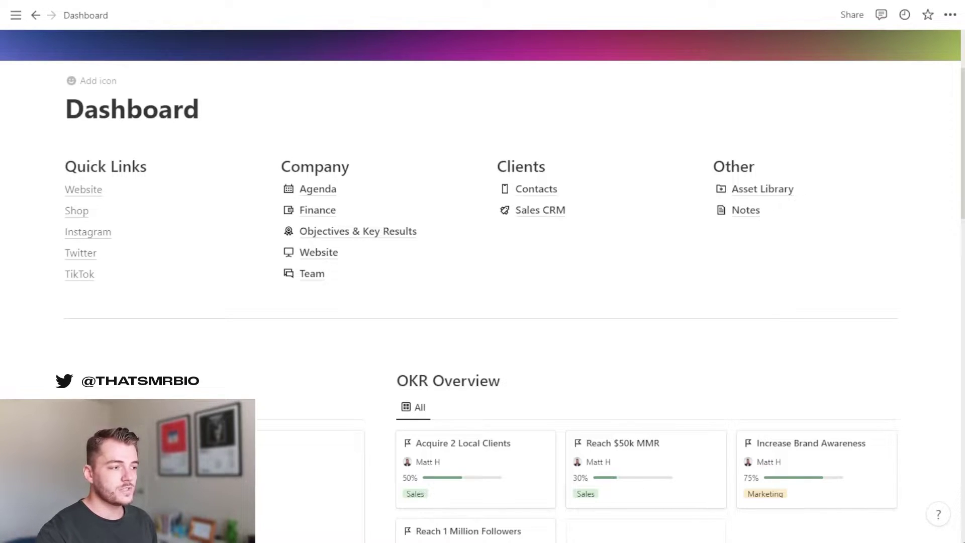
scroll(754, 191, "down", 4)
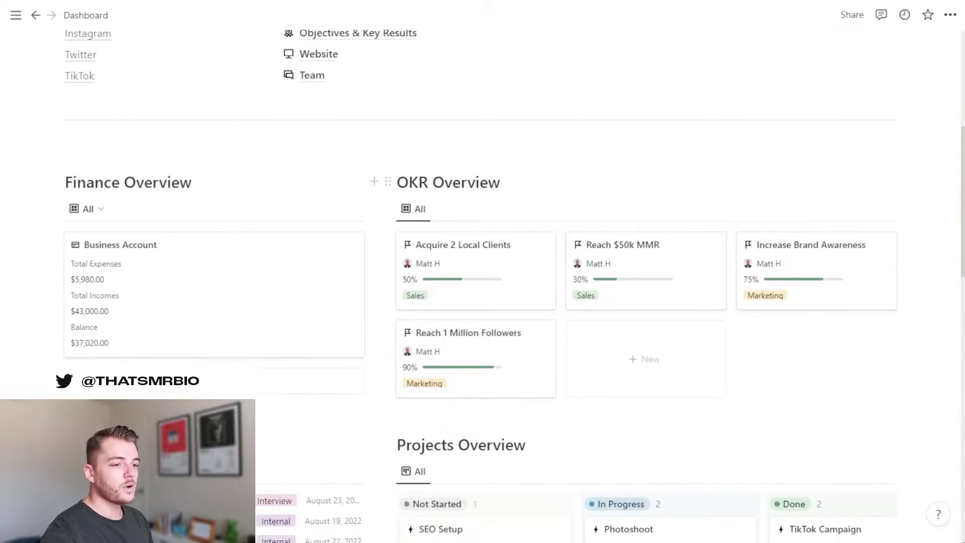
scroll(502, 287, "down", 2)
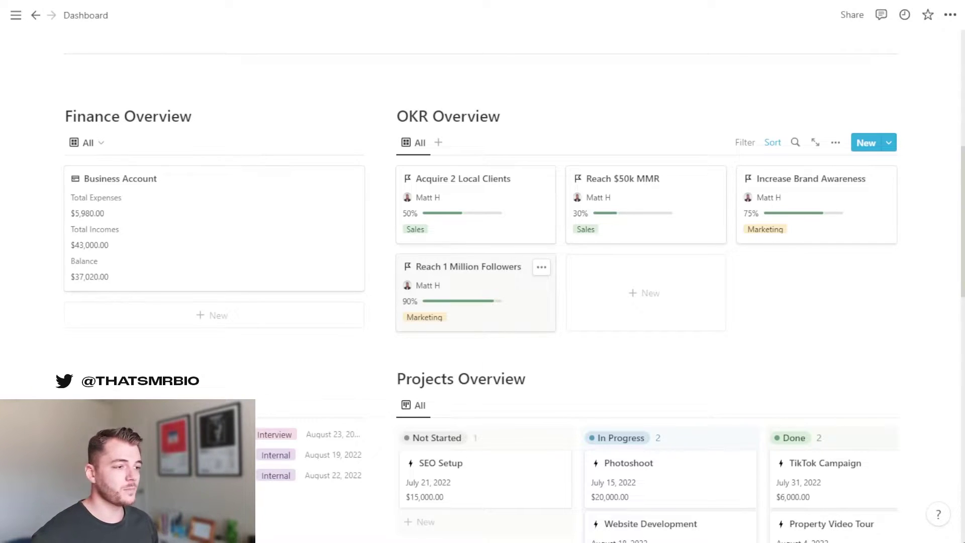
scroll(483, 271, "down", 5)
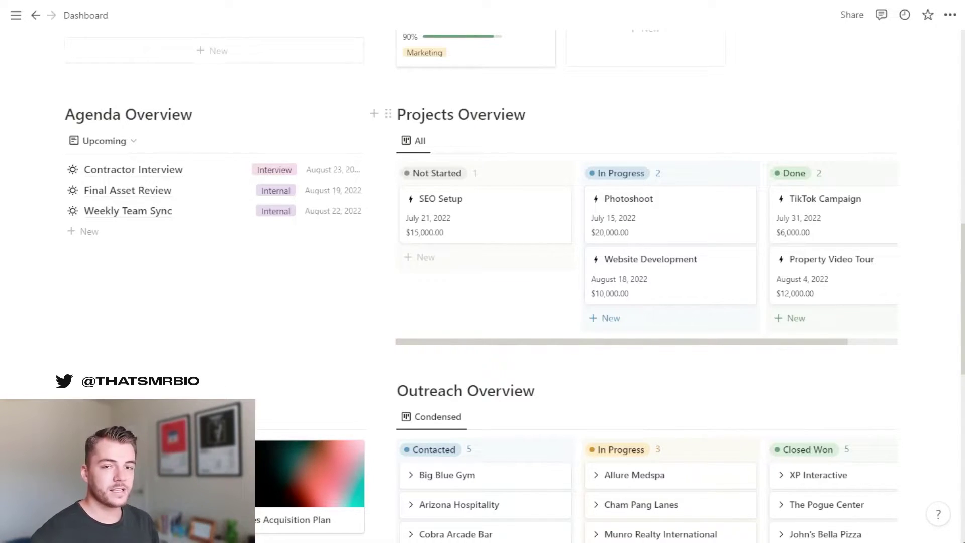
scroll(482, 271, "down", 5)
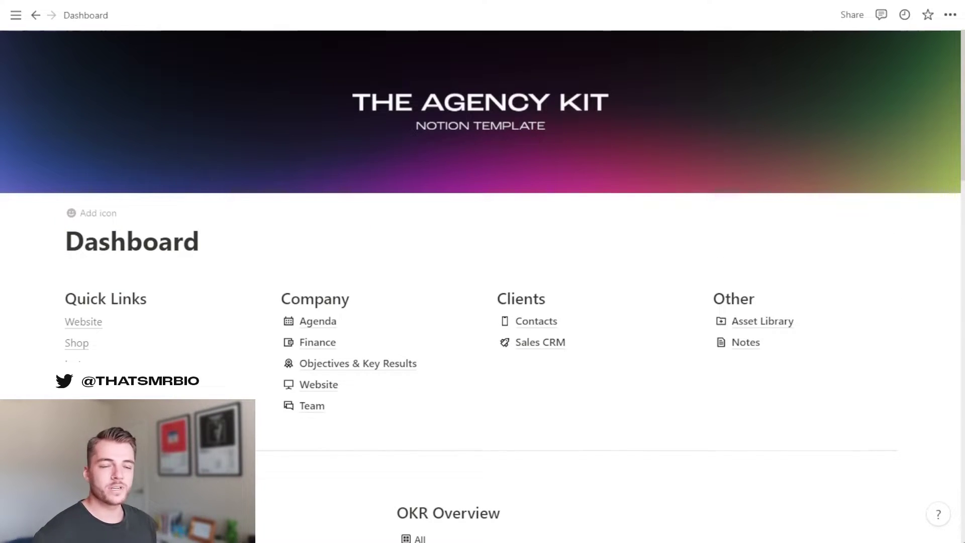
scroll(312, 255, "down", 1)
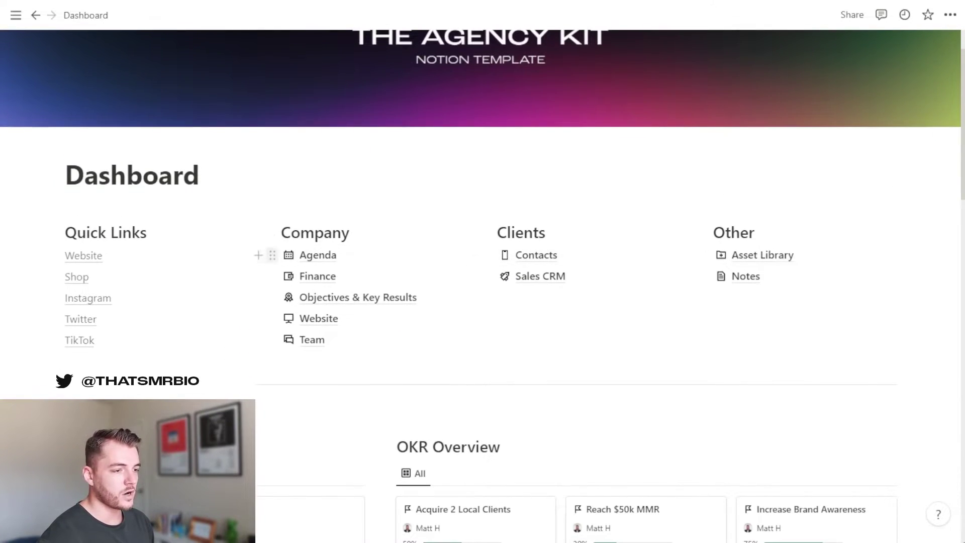
left_click(317, 255)
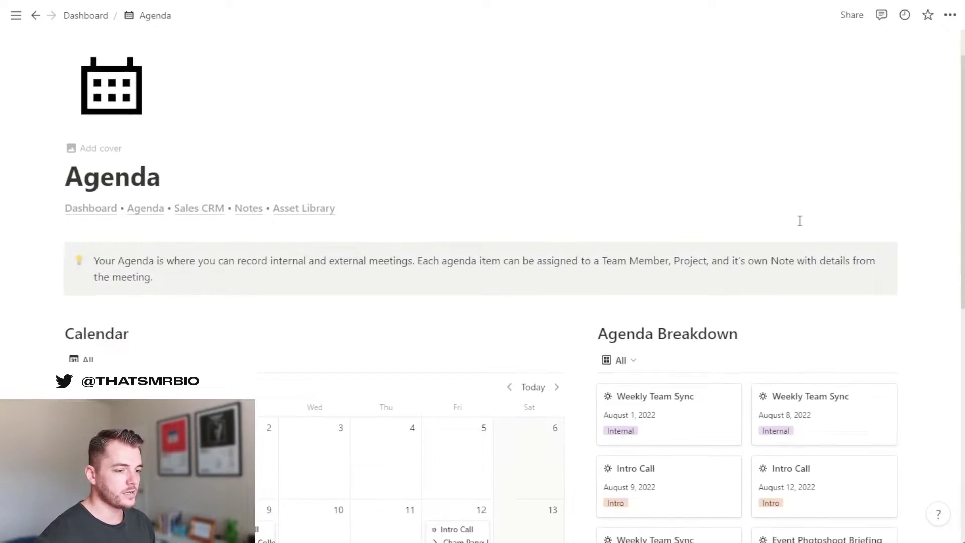
- Preview the August 1 Weekly Team Sync and August 9 Intro Call meetings
scroll(799, 220, "up", 1)
scroll(799, 221, "down", 5)
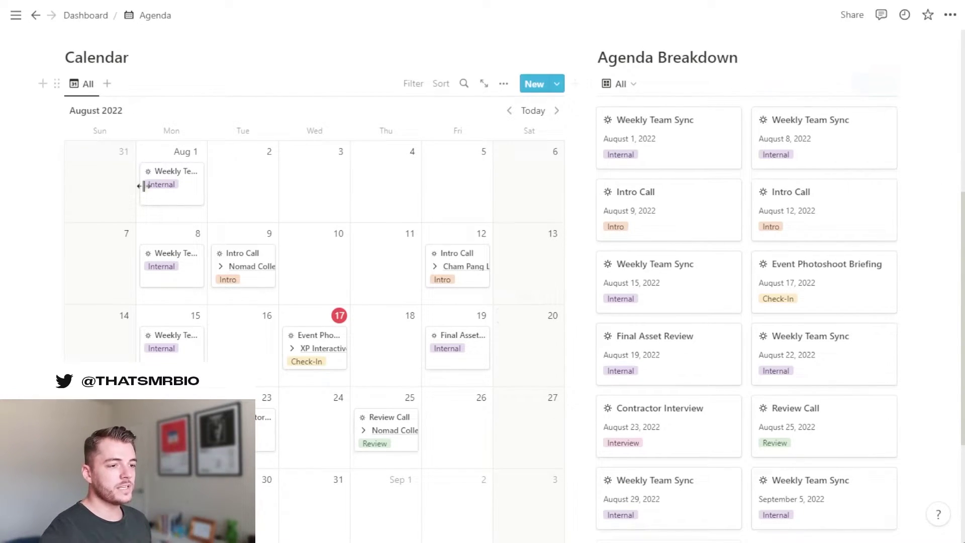
left_click(173, 194)
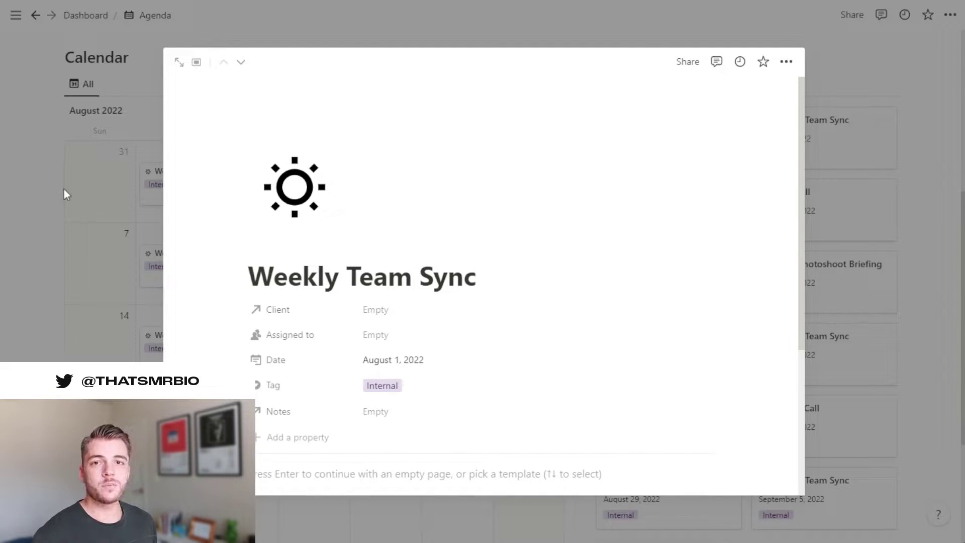
left_click(59, 159)
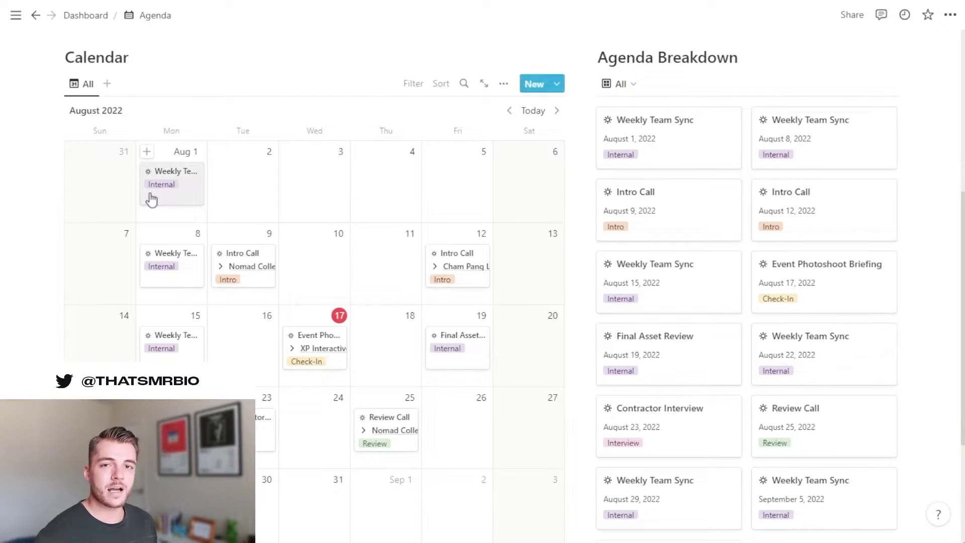
left_click(252, 281)
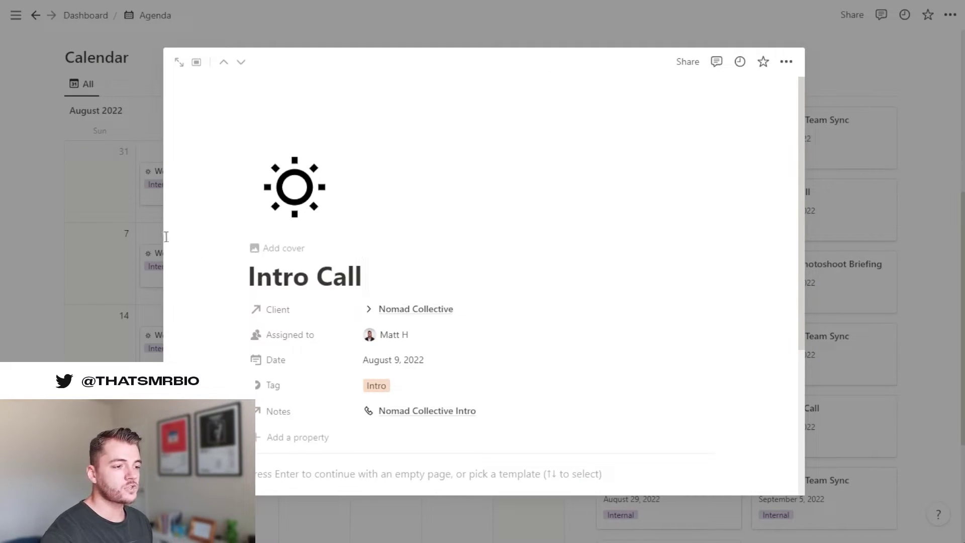
left_click(74, 208)
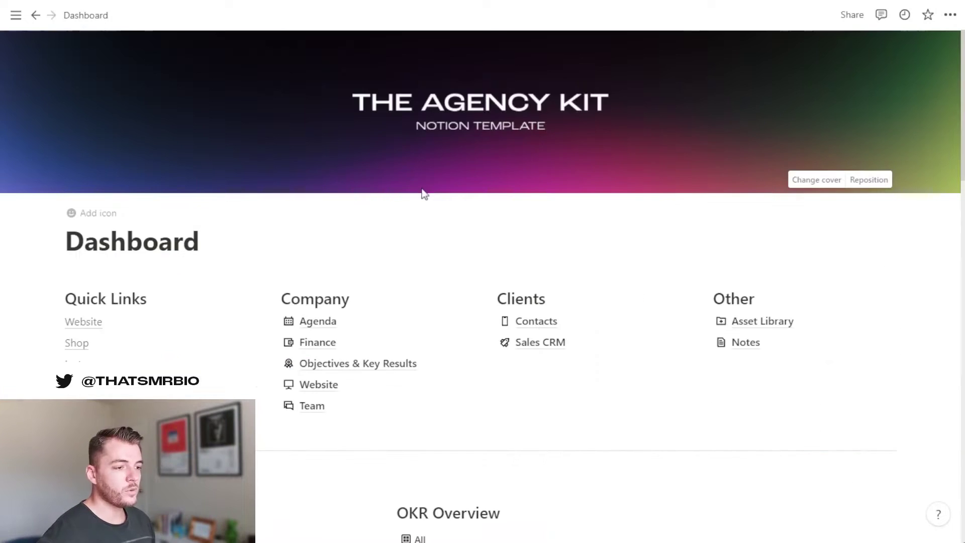
- Open the Finance page and check the templates available for new accounts
scroll(390, 222, "down", 3)
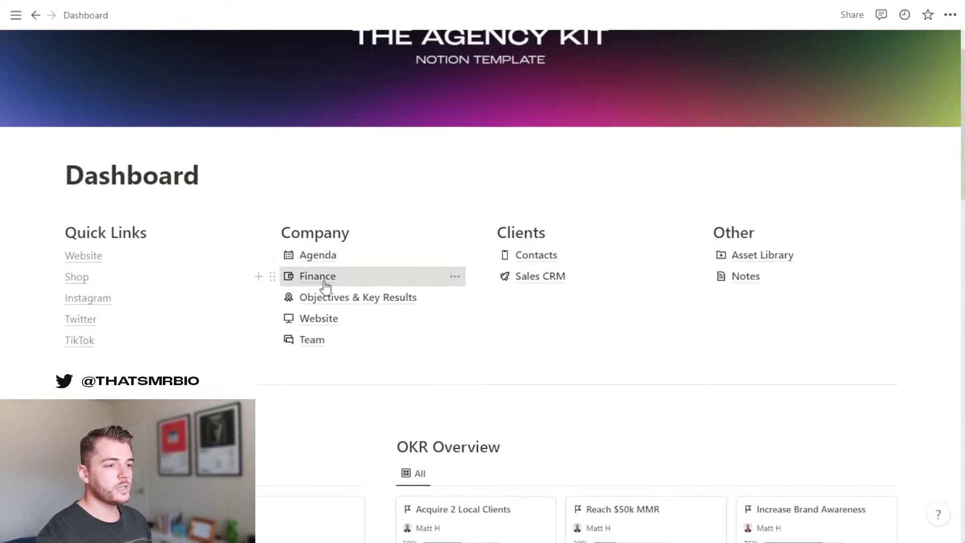
left_click(324, 282)
scroll(645, 227, "down", 4)
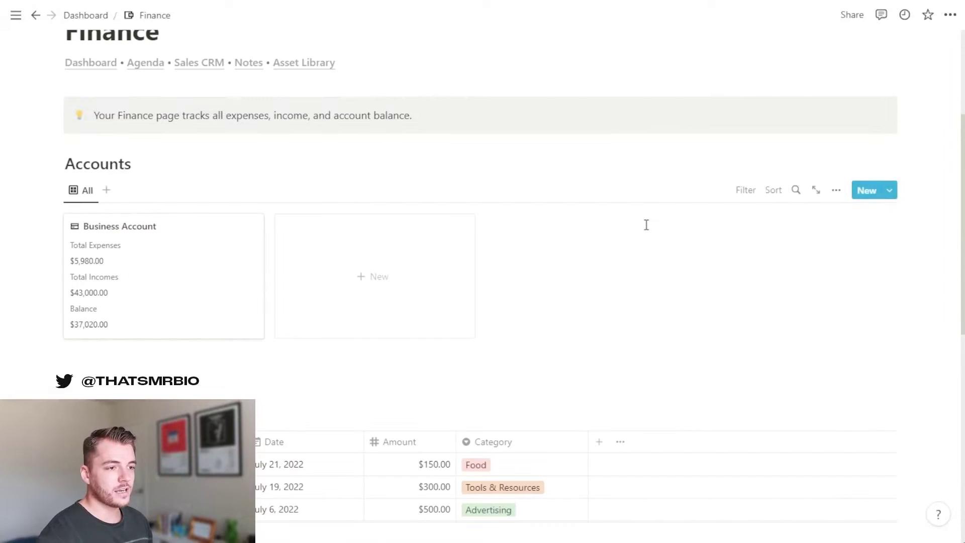
scroll(646, 224, "down", 5)
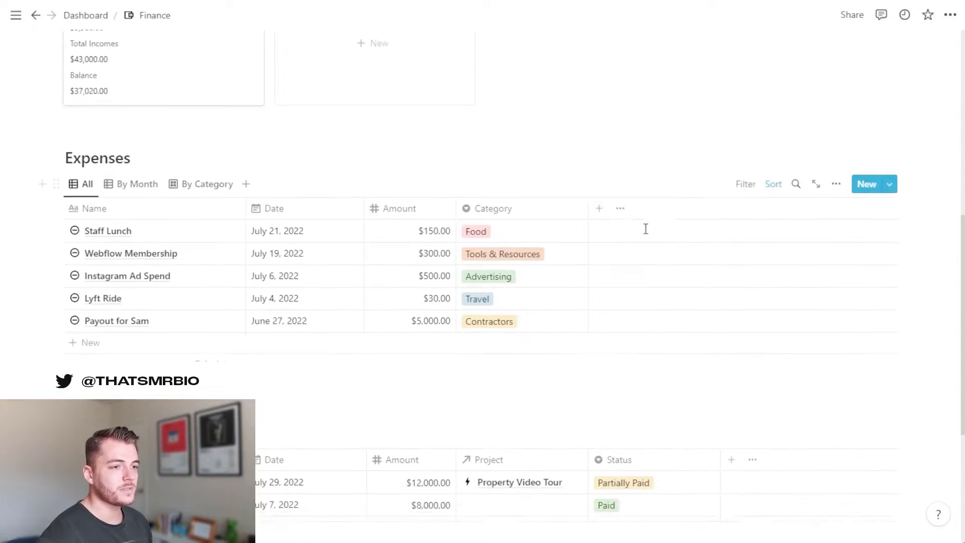
scroll(646, 229, "down", 1)
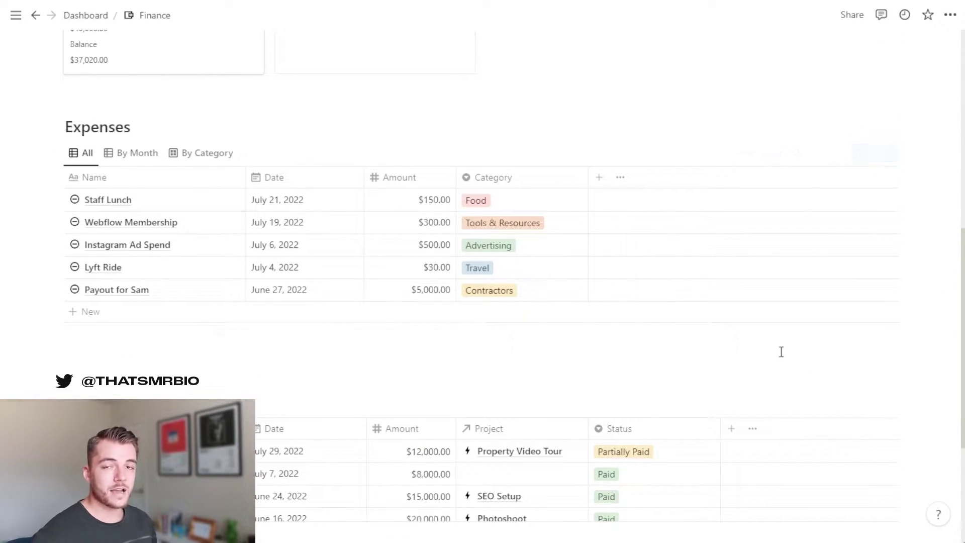
mouse_move(777, 345)
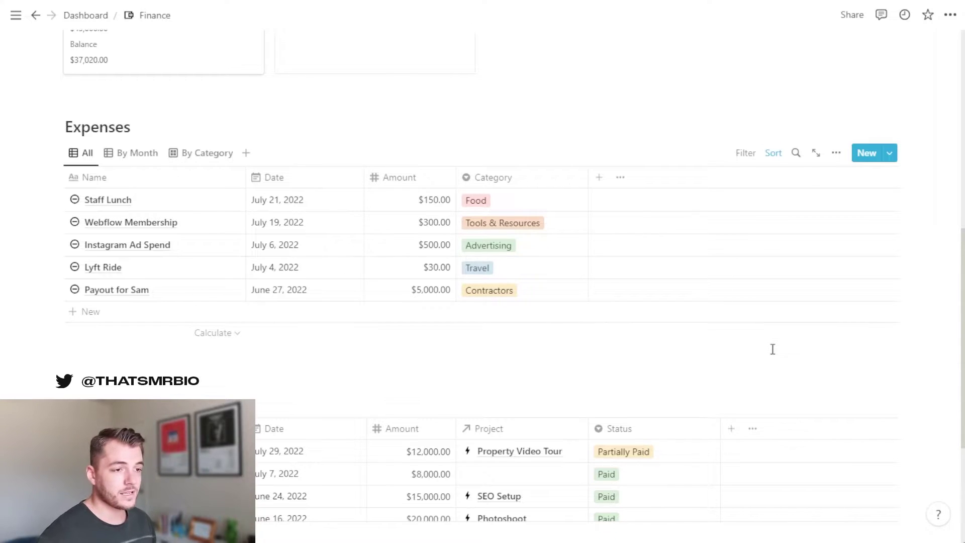
scroll(916, 180, "up", 5)
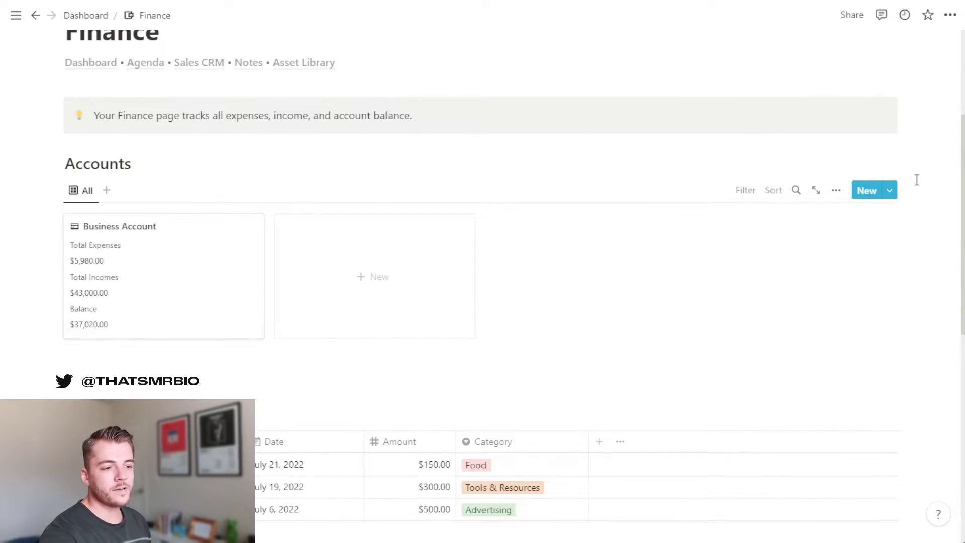
left_click(889, 191)
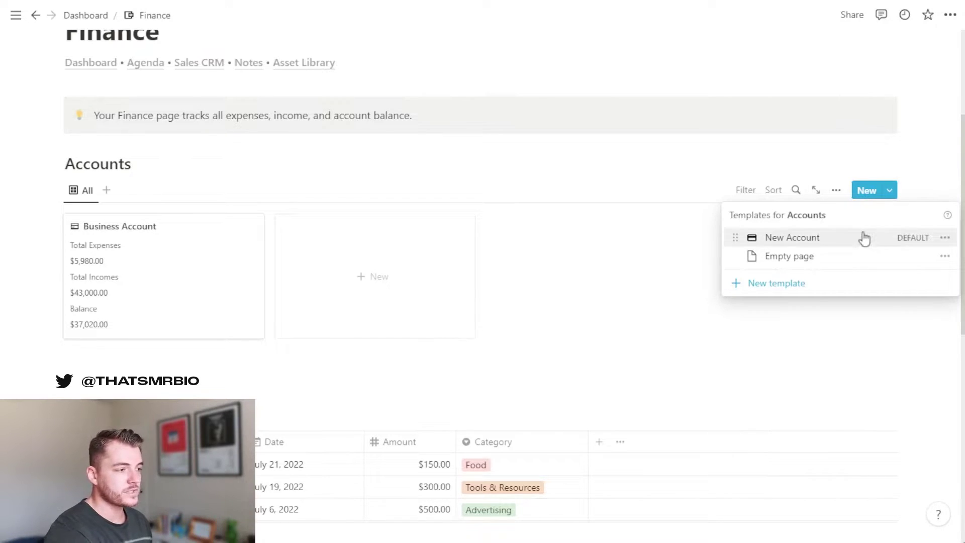
left_click(939, 171)
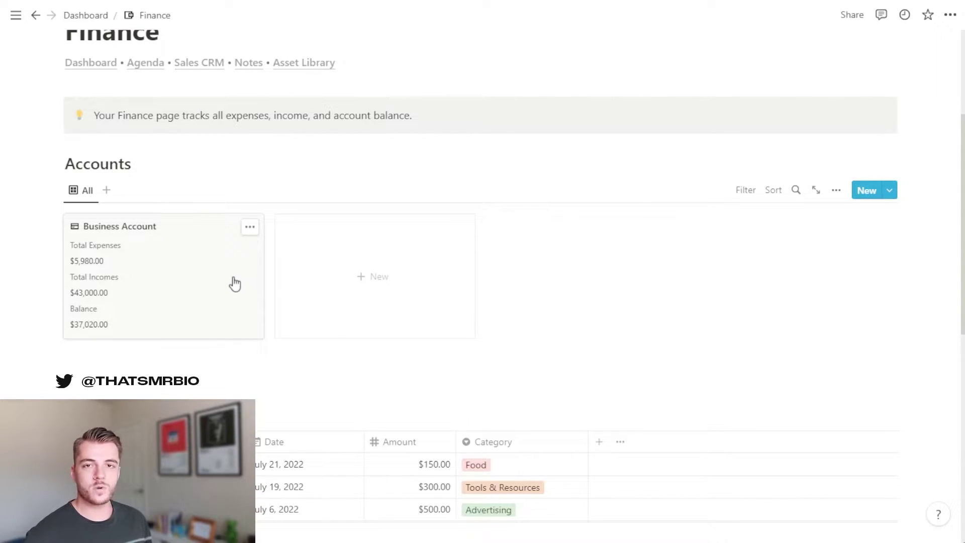
- Review Expenses: Staff Lunch category options, By Month, By Category and All views, and templates
scroll(213, 166, "down", 4)
scroll(394, 153, "down", 1)
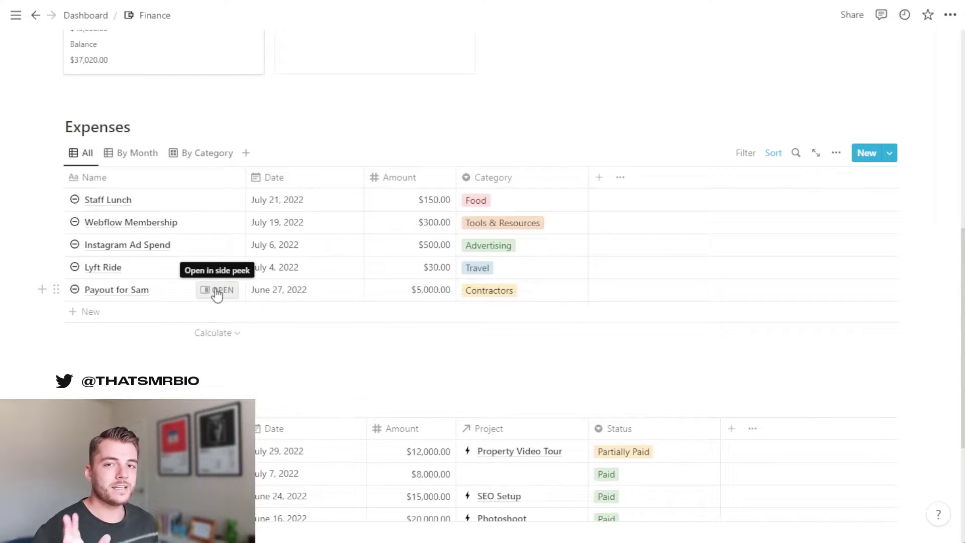
left_click(536, 198)
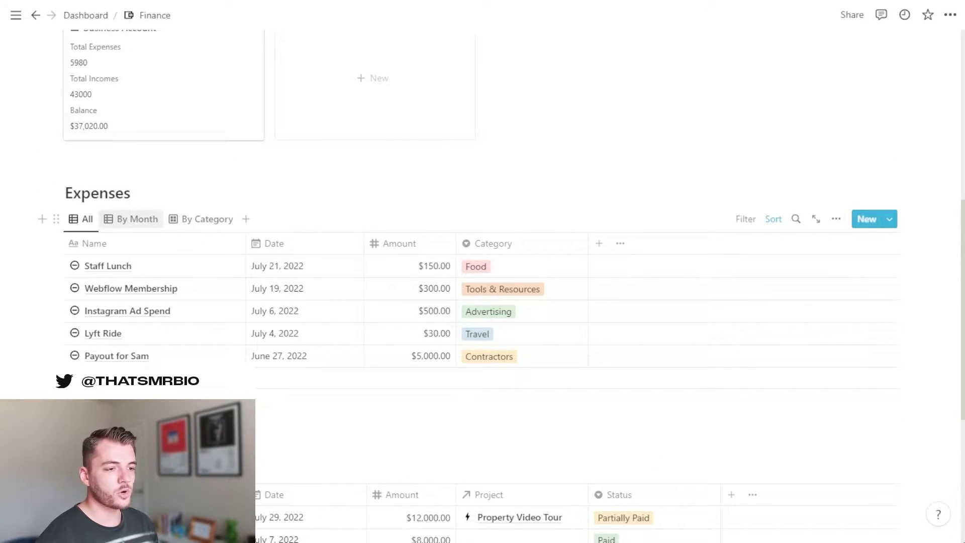
left_click(133, 219)
left_click(220, 222)
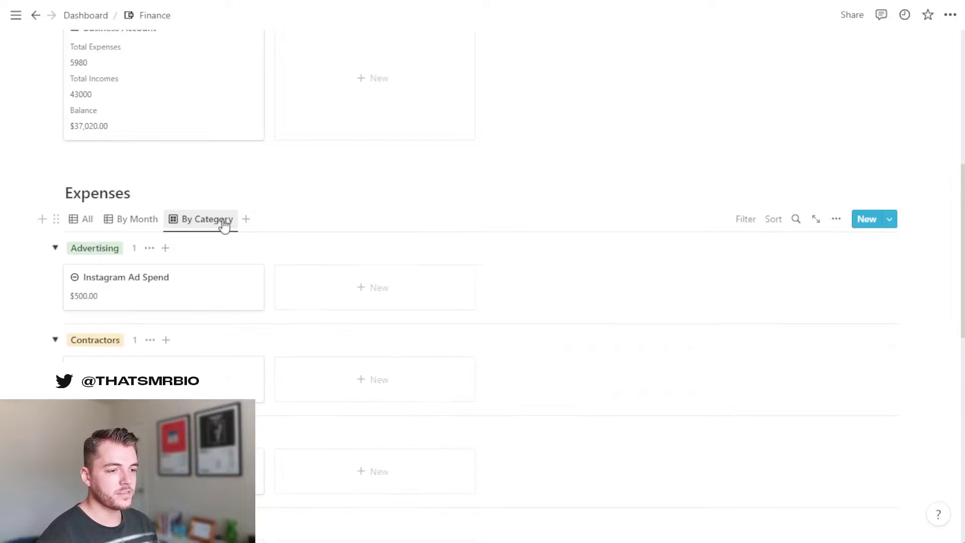
left_click(88, 221)
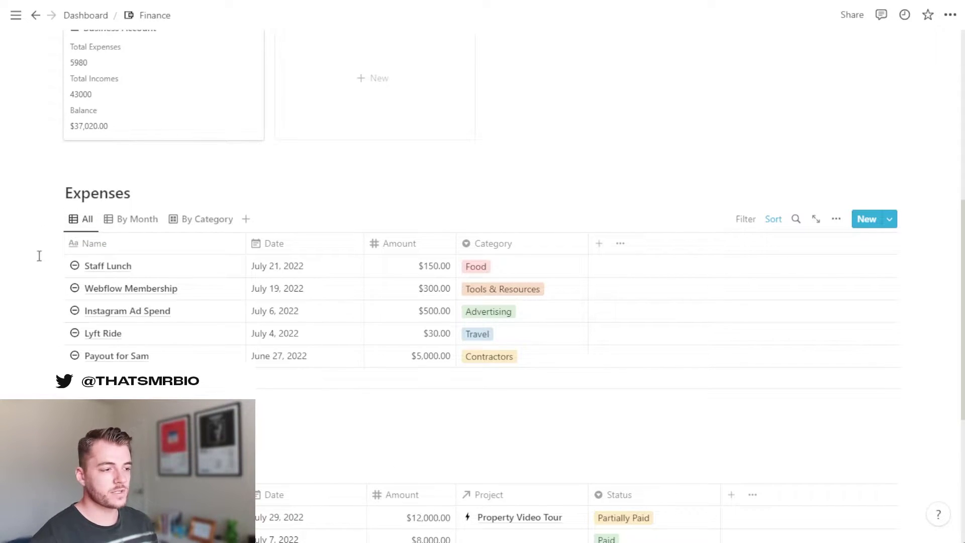
left_click(888, 221)
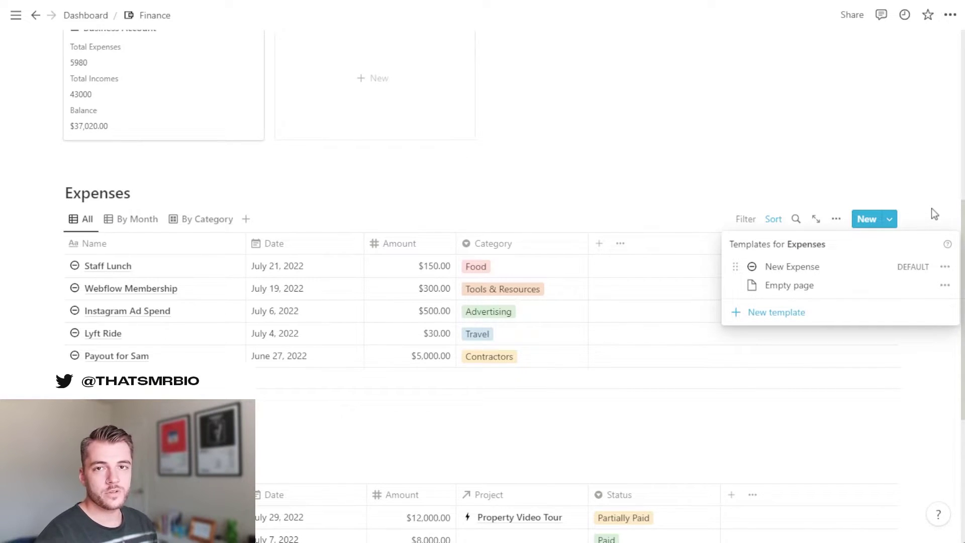
scroll(639, 370, "down", 6)
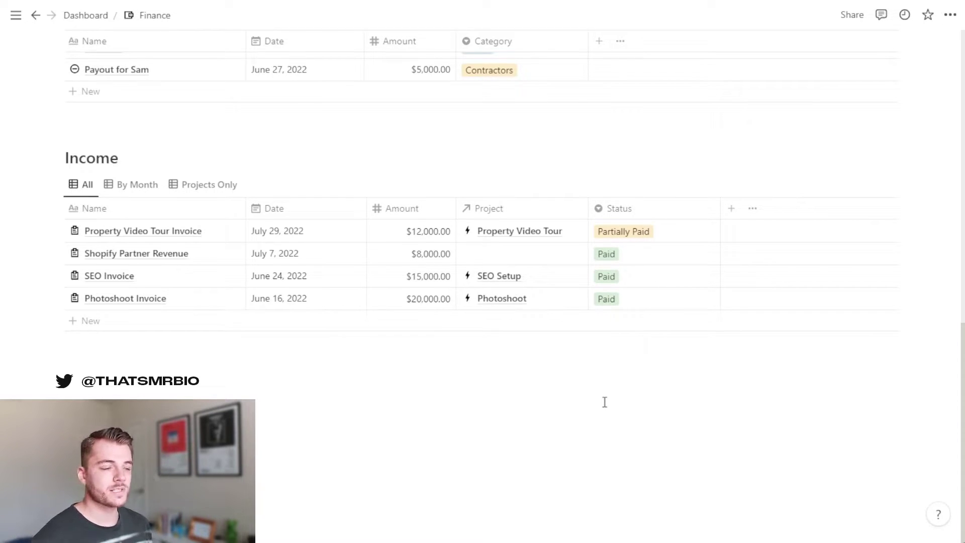
- Link the Photoshoot Invoice to the Photoshoot project, leaving its status Partially Paid
left_click(559, 295)
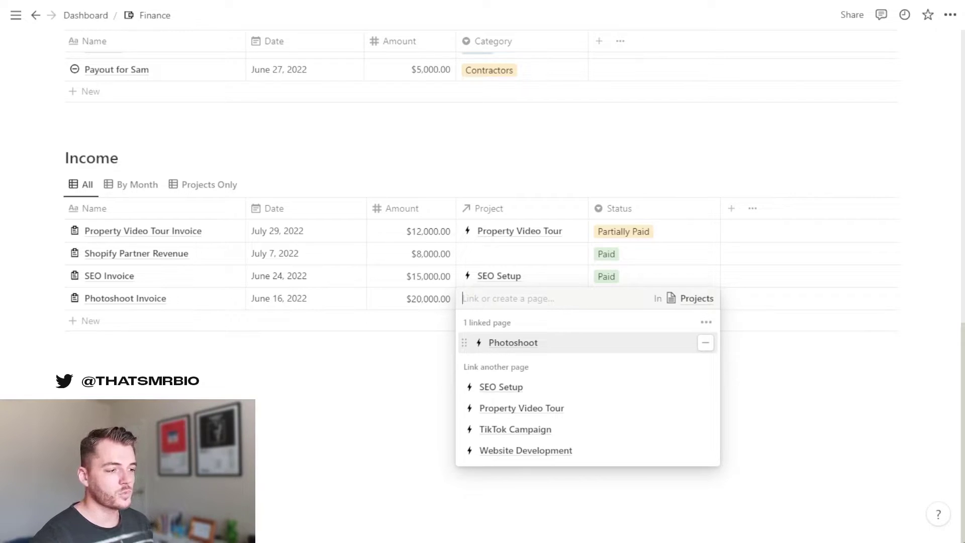
key("Escape")
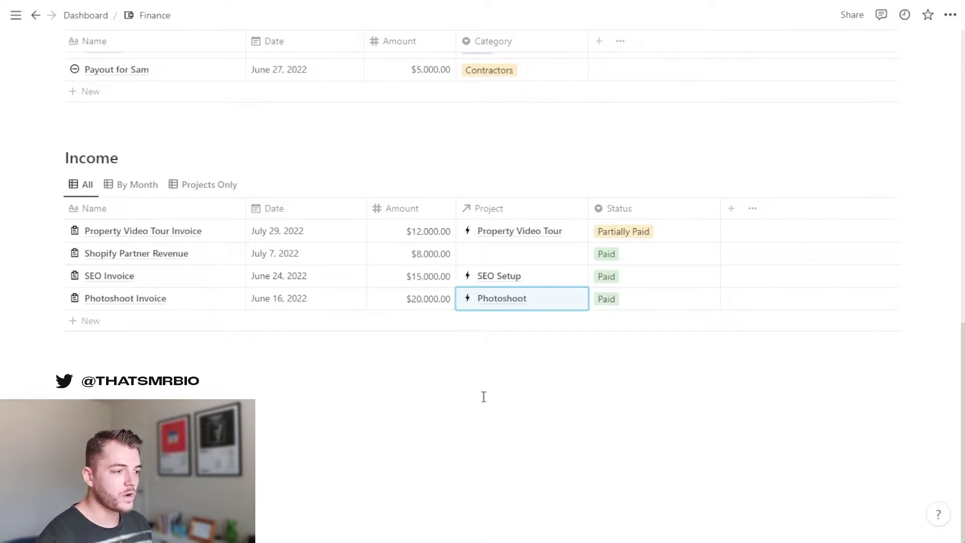
left_click(653, 231)
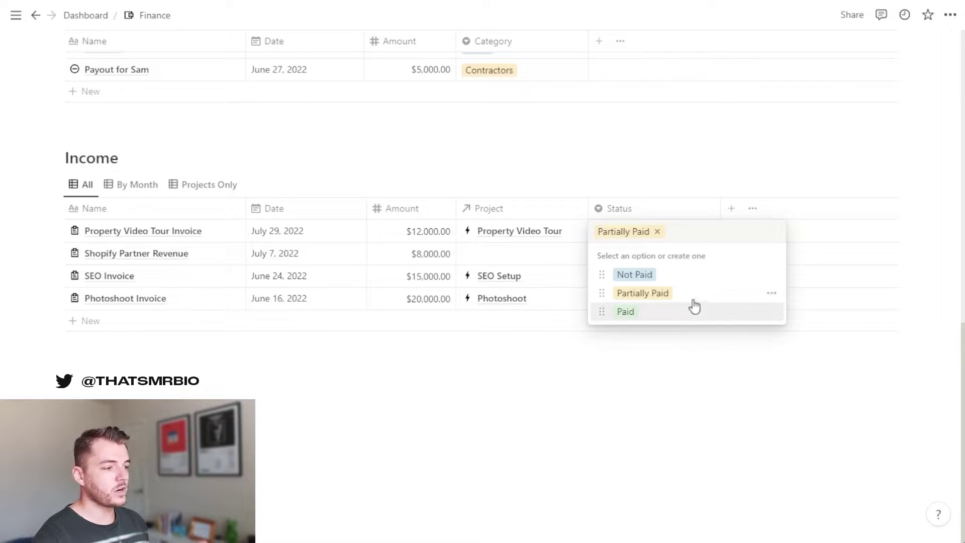
key("Escape")
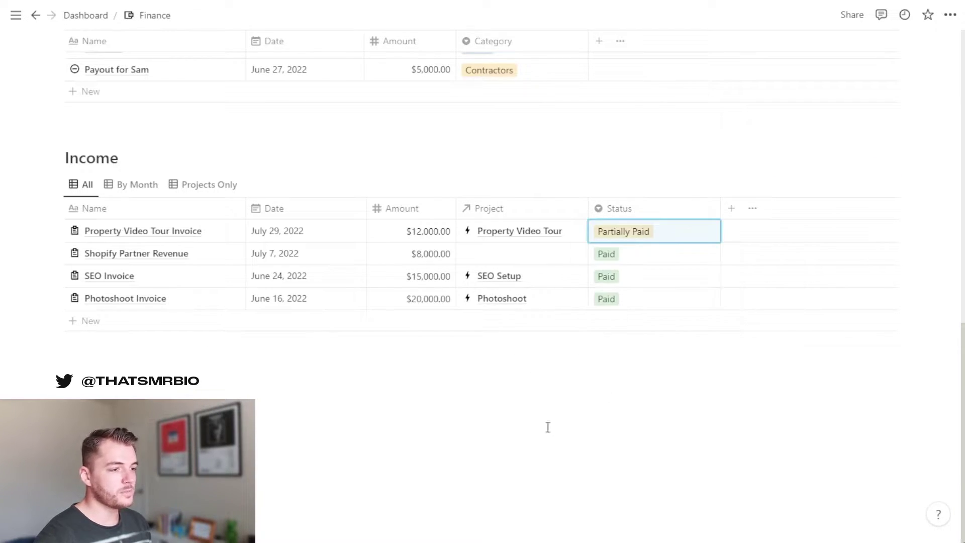
- Switch the Income table to the By Month, then Projects Only views
left_click(140, 193)
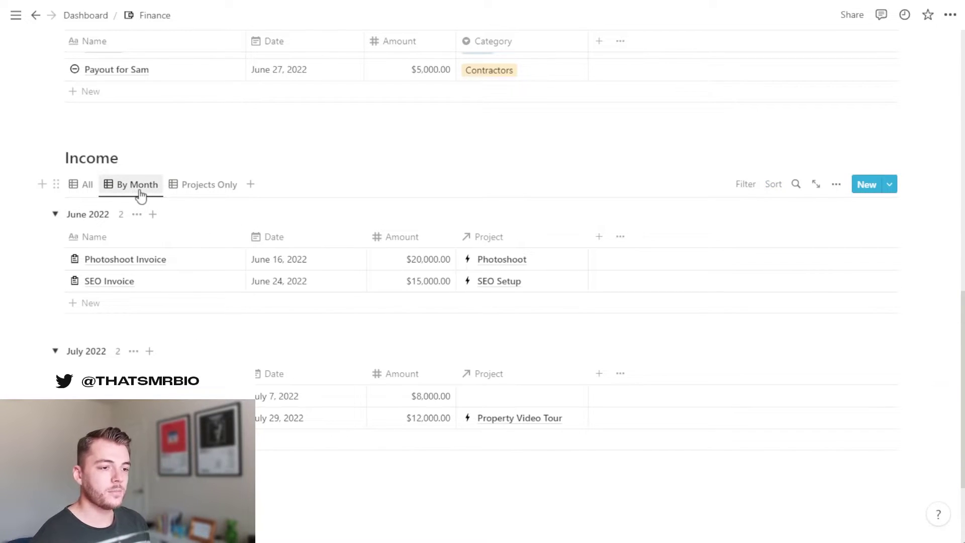
left_click(209, 185)
scroll(345, 437, "down", 2)
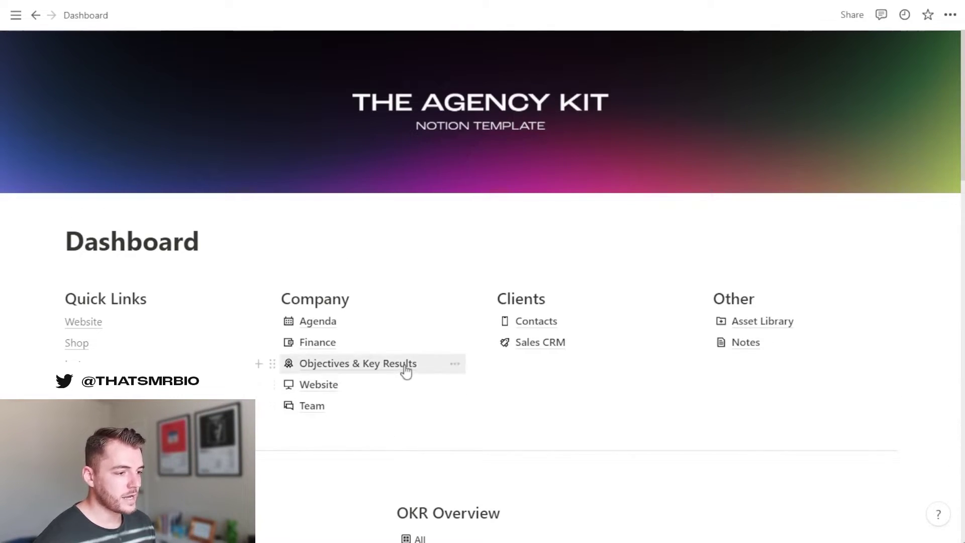
- Open the Objectives & Key Results page and scroll down to its timeline
left_click(404, 366)
scroll(624, 244, "down", 3)
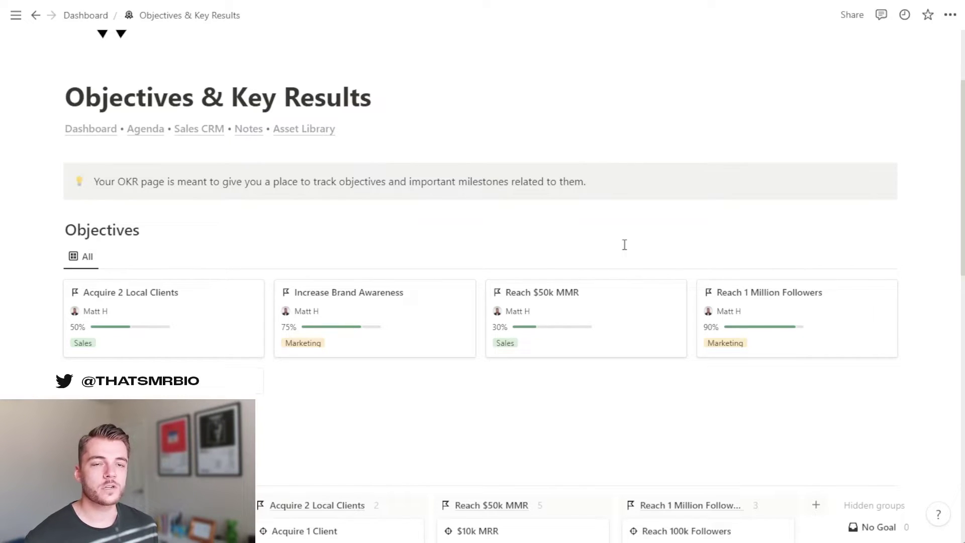
scroll(638, 239, "down", 5)
scroll(512, 291, "up", 3)
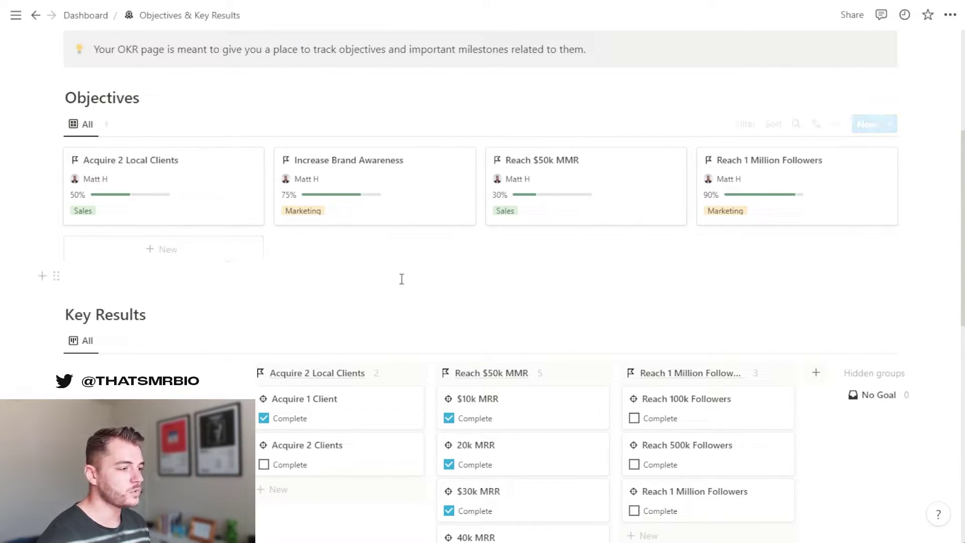
scroll(402, 301, "down", 4)
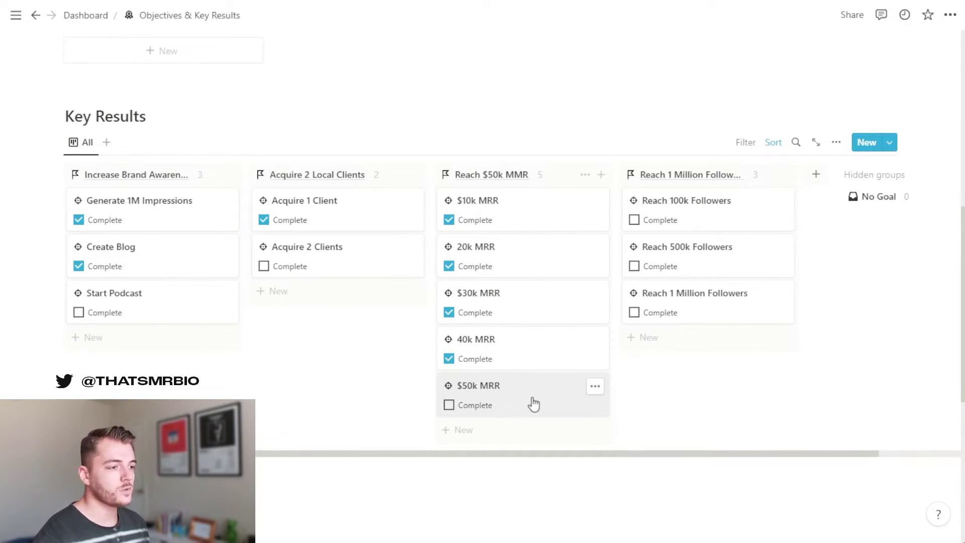
scroll(533, 404, "down", 3)
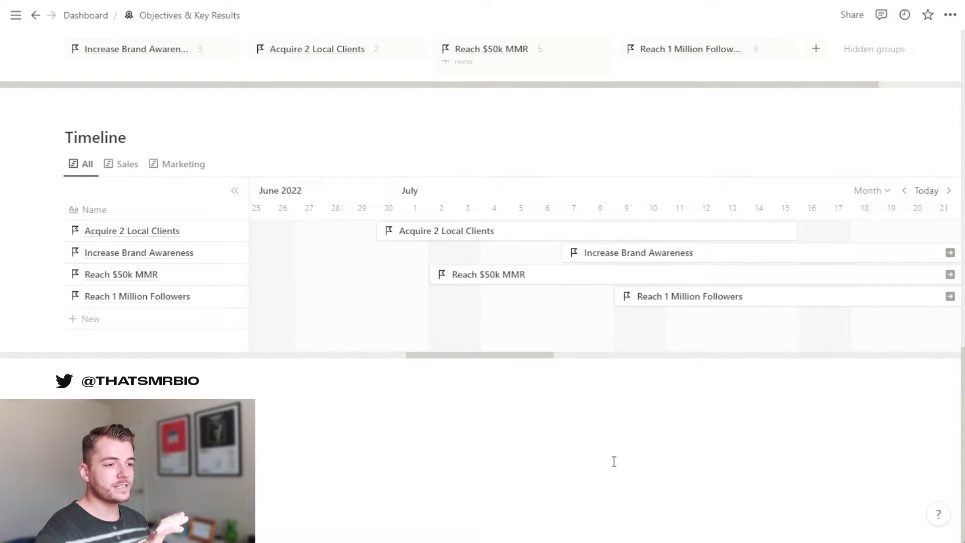
- Filter the timeline to Sales, then Marketing, then All, and return to the Dashboard
left_click(125, 167)
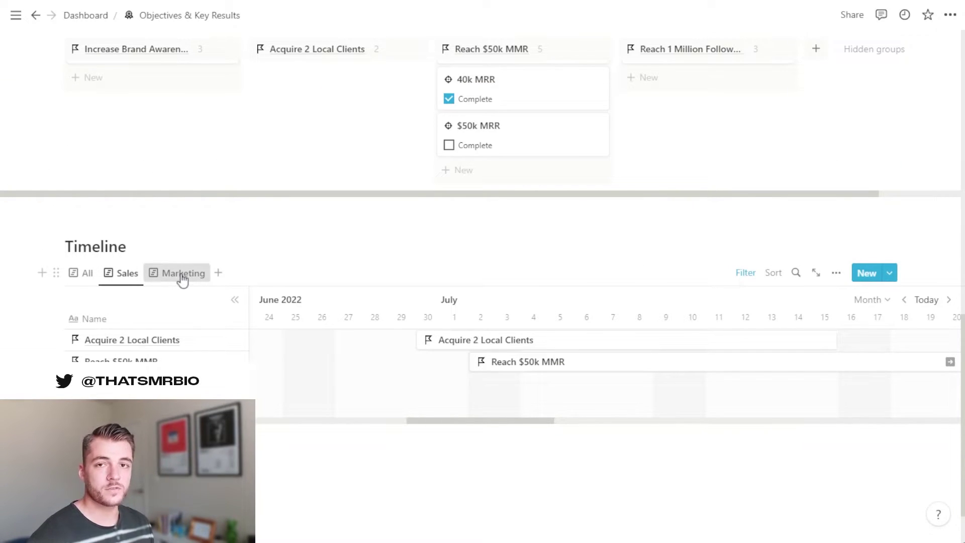
left_click(182, 276)
left_click(87, 275)
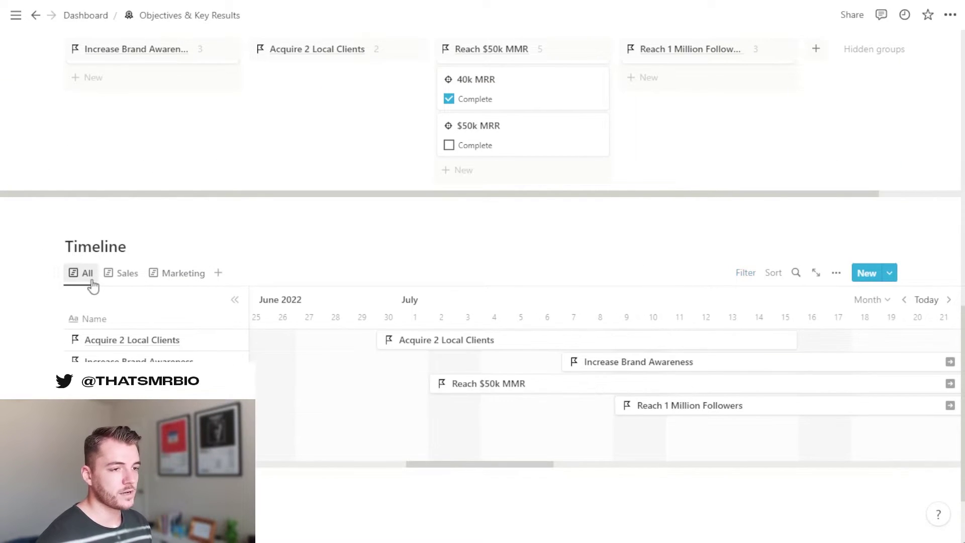
key("ctrl+[")
scroll(564, 115, "down", 5)
- Open the Website page and scroll through its Tasks and Bugs & Maintenance boards
left_click(325, 121)
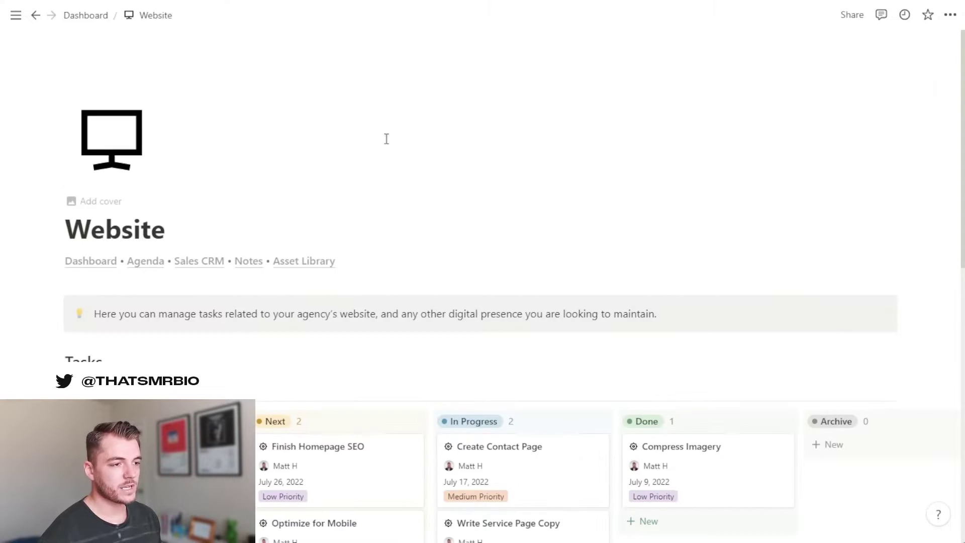
scroll(850, 241, "down", 5)
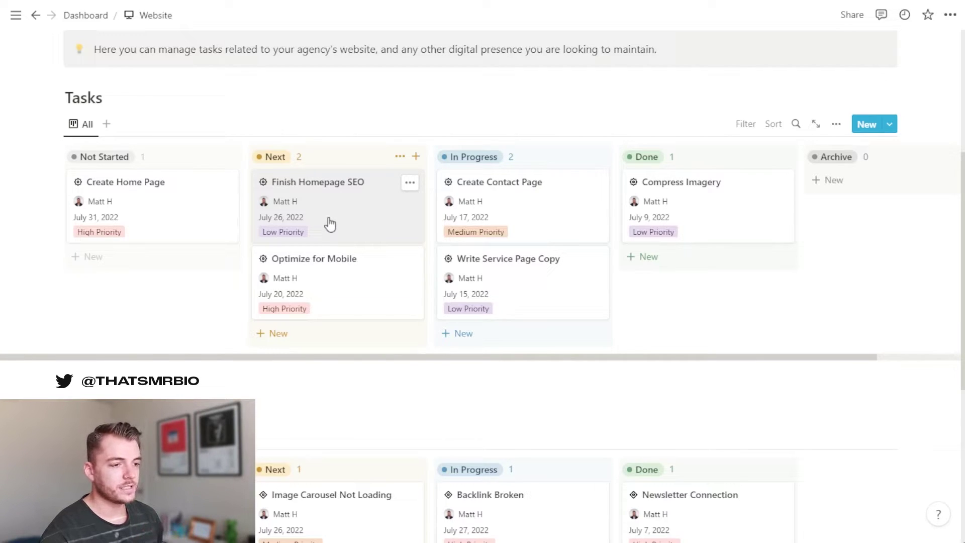
scroll(345, 276, "down", 4)
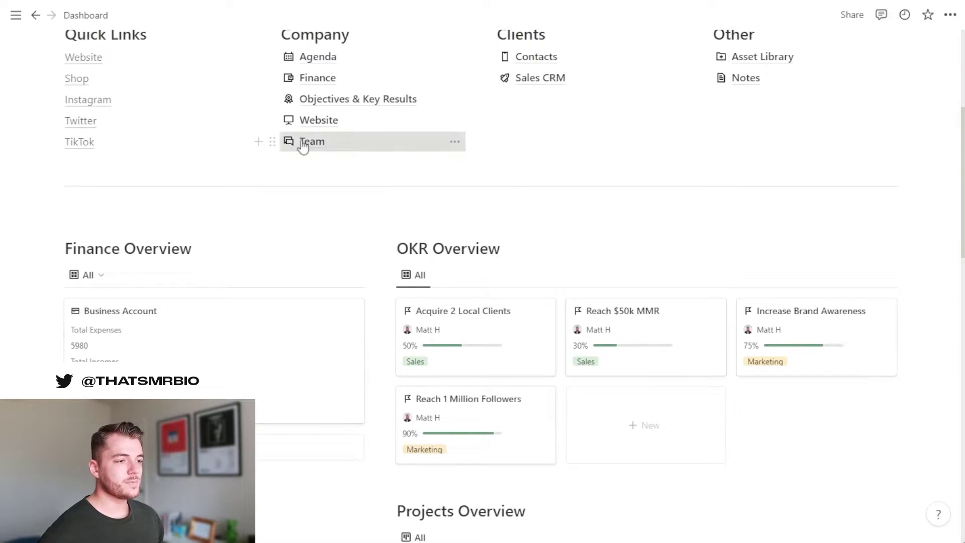
left_click(302, 142)
scroll(564, 239, "down", 5)
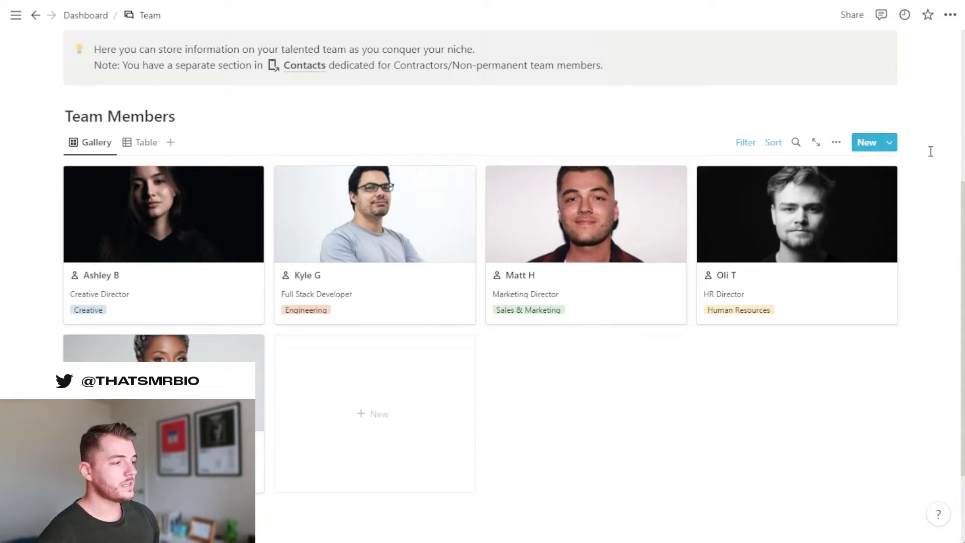
left_click(889, 142)
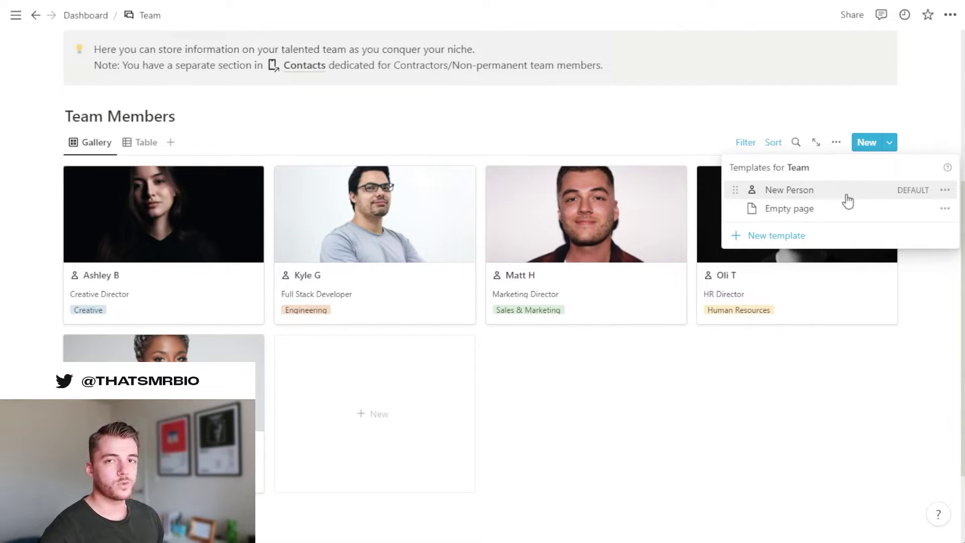
left_click(710, 366)
left_click(586, 296)
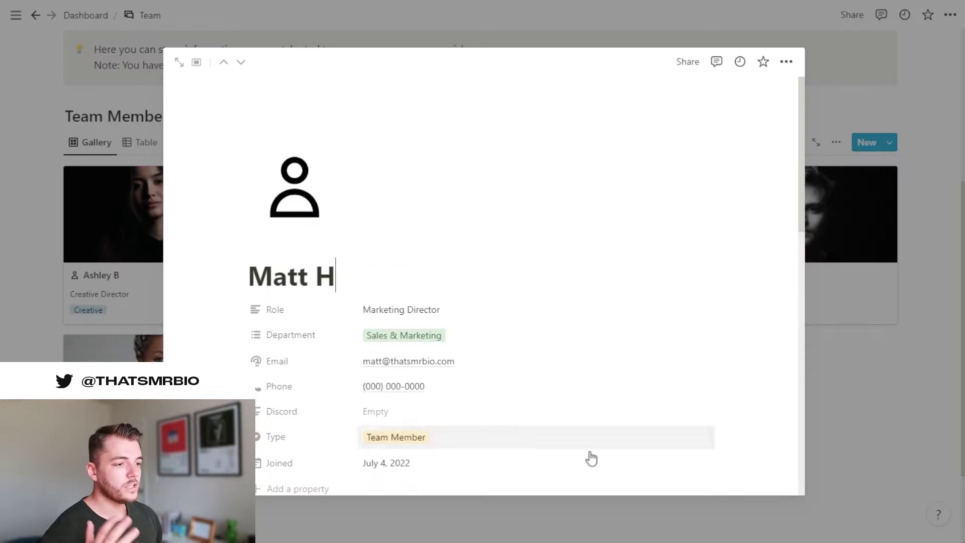
scroll(603, 444, "down", 10)
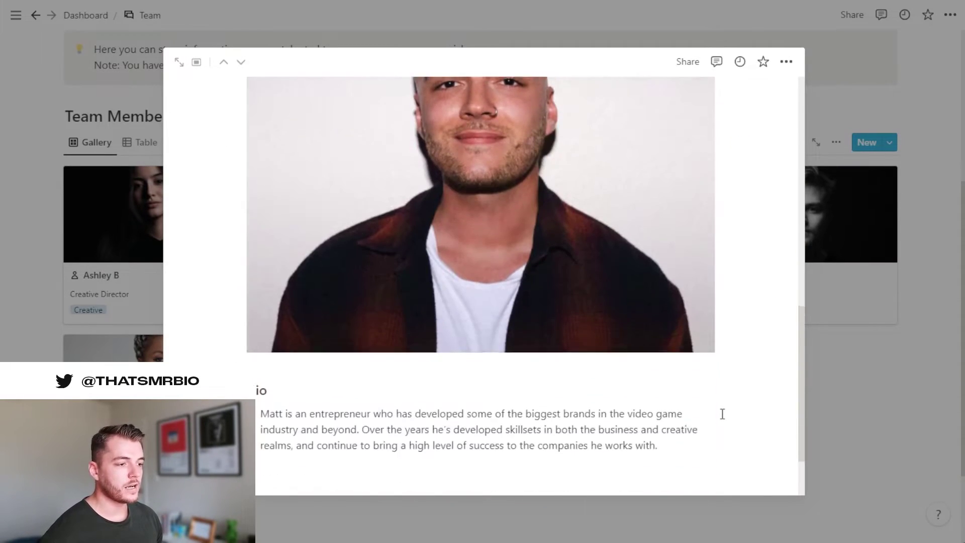
scroll(719, 404, "up", 6)
scroll(704, 403, "down", 6)
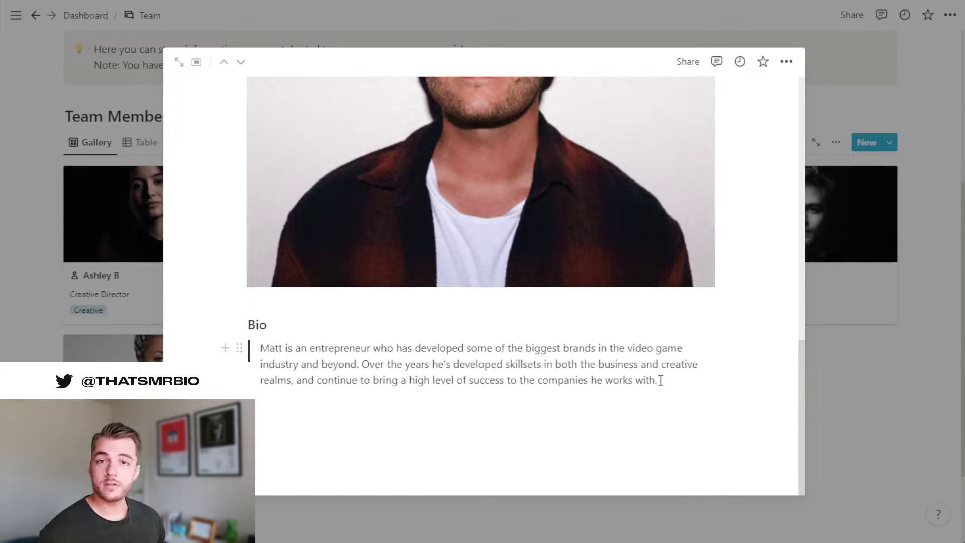
left_click(906, 381)
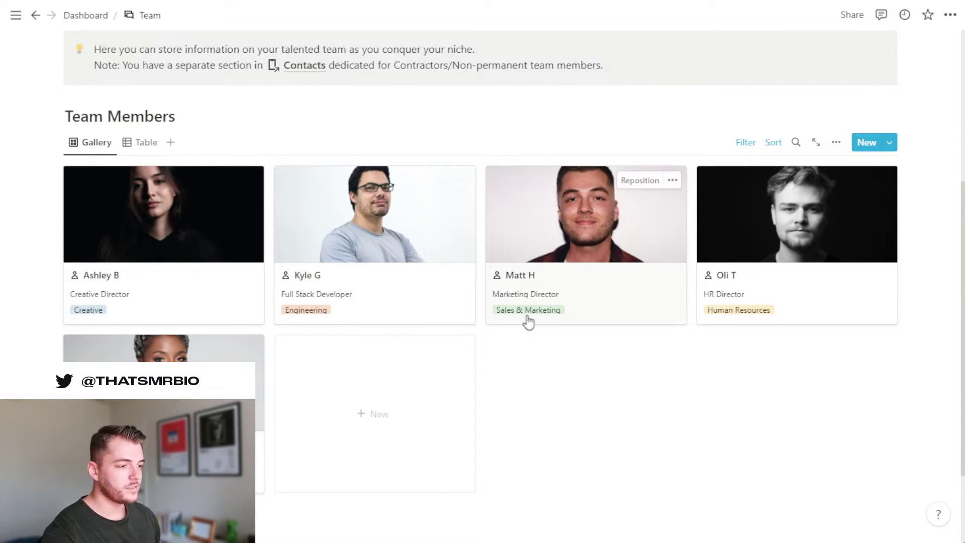
key("ctrl+bracketleft")
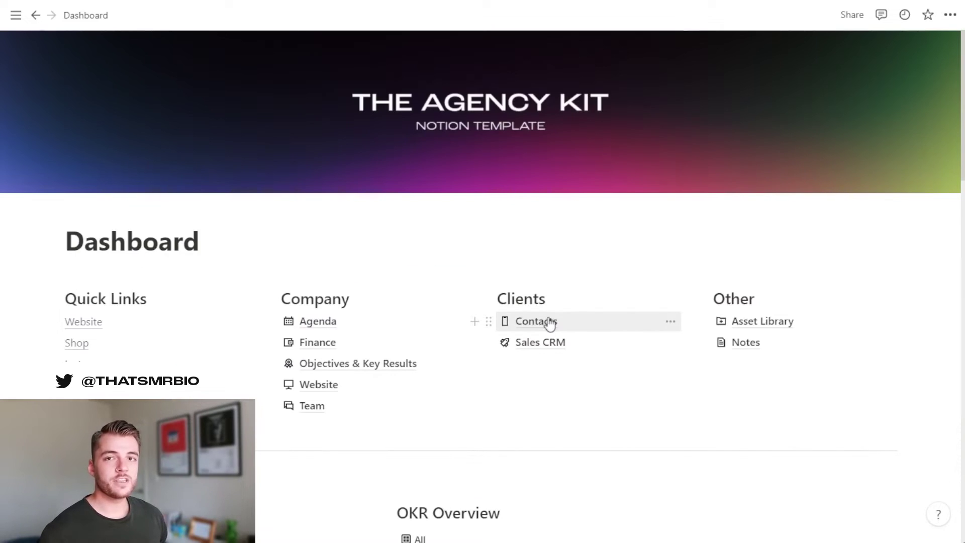
- Scroll through the Client Contacts and Outsourced Talent tables on Contacts, then open Sales CRM
left_click(576, 329)
scroll(646, 350, "down", 3)
scroll(647, 350, "down", 3)
scroll(702, 463, "up", 3)
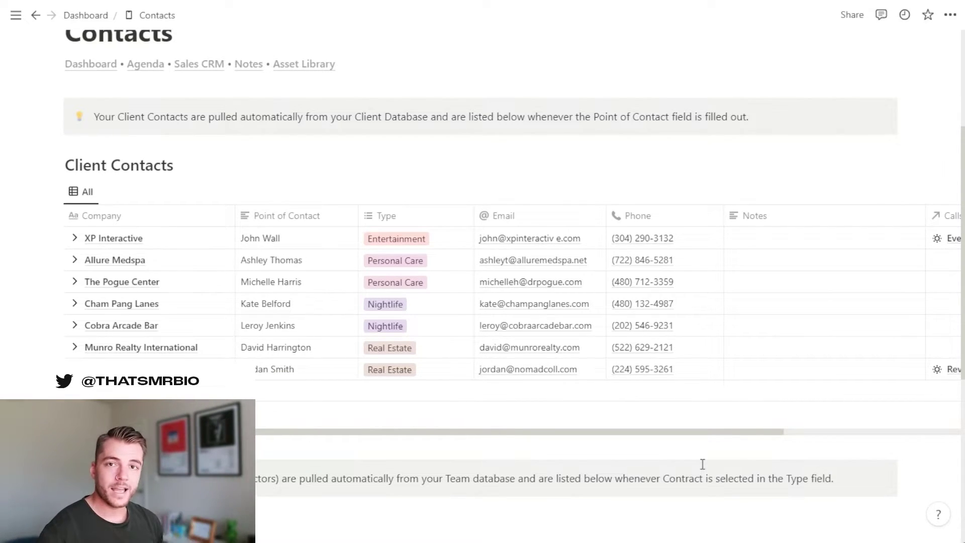
scroll(696, 464, "down", 4)
scroll(488, 427, "down", 3)
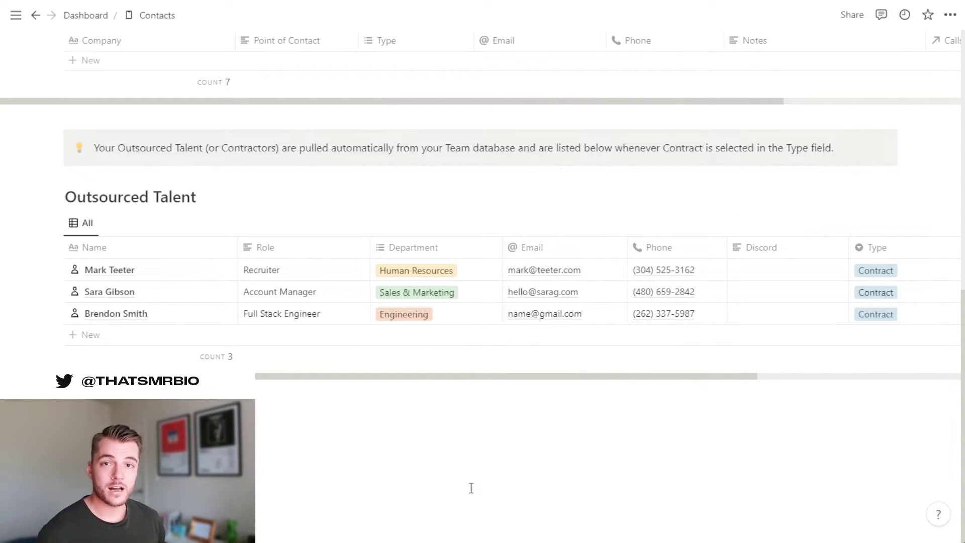
scroll(467, 483, "up", 2)
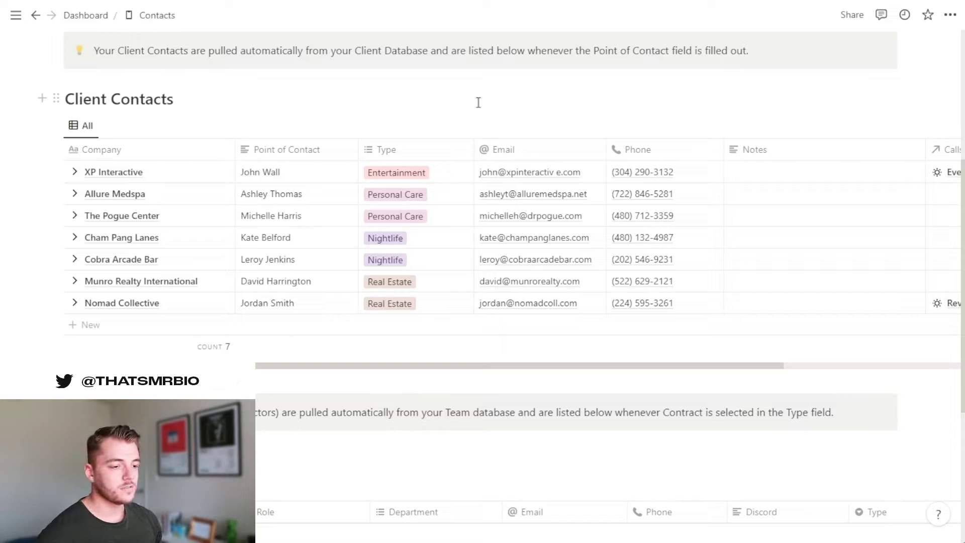
scroll(465, 107, "down", 5)
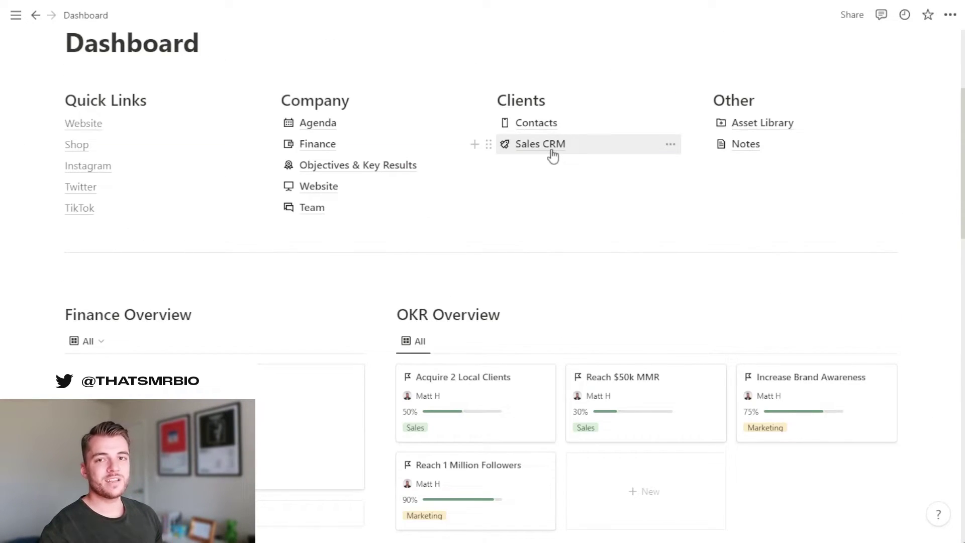
left_click(552, 157)
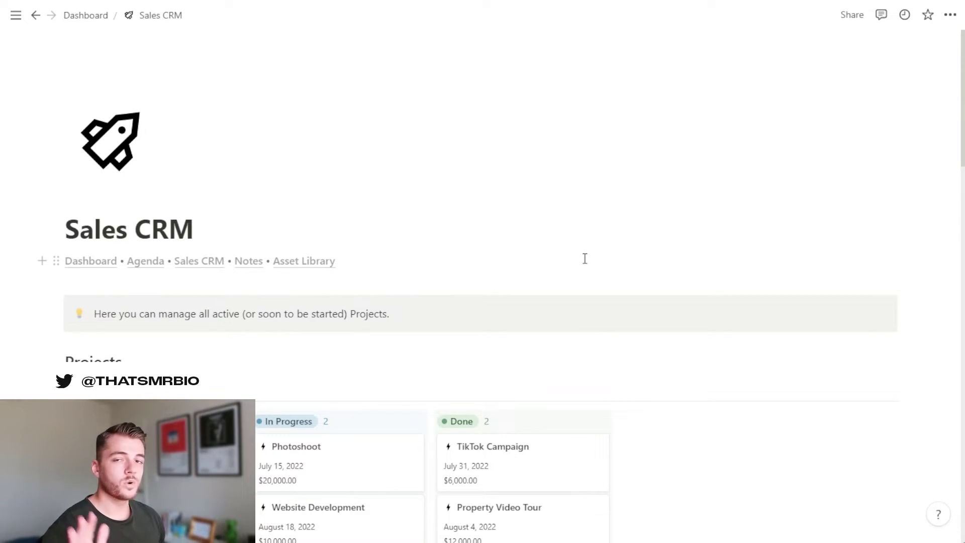
- Scroll the Sales CRM page down to the last rows of the Client Database
scroll(583, 253, "down", 15)
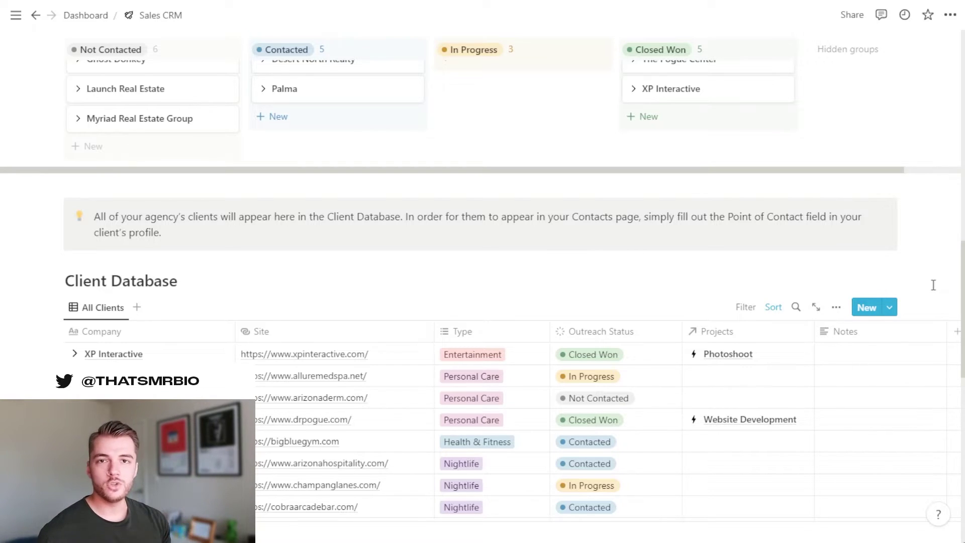
scroll(933, 285, "down", 7)
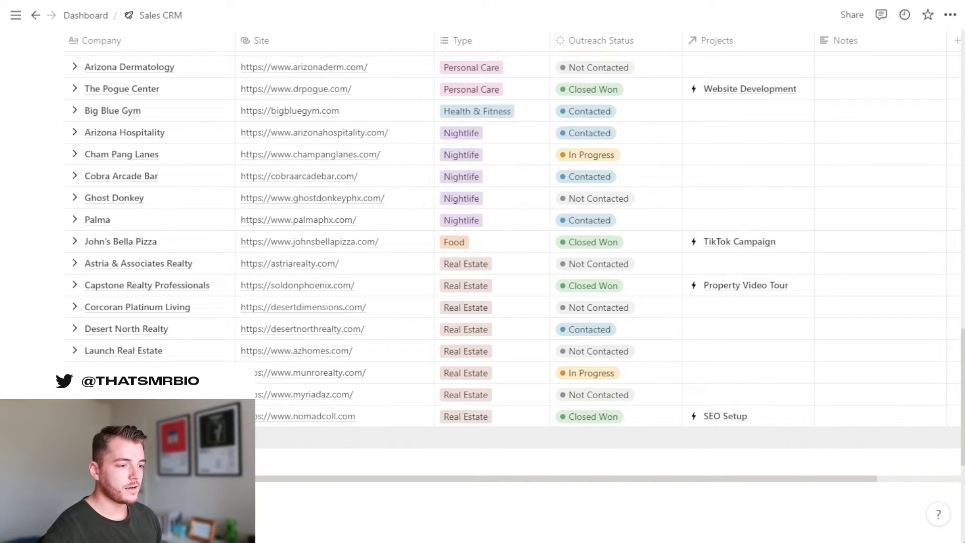
left_click(209, 416)
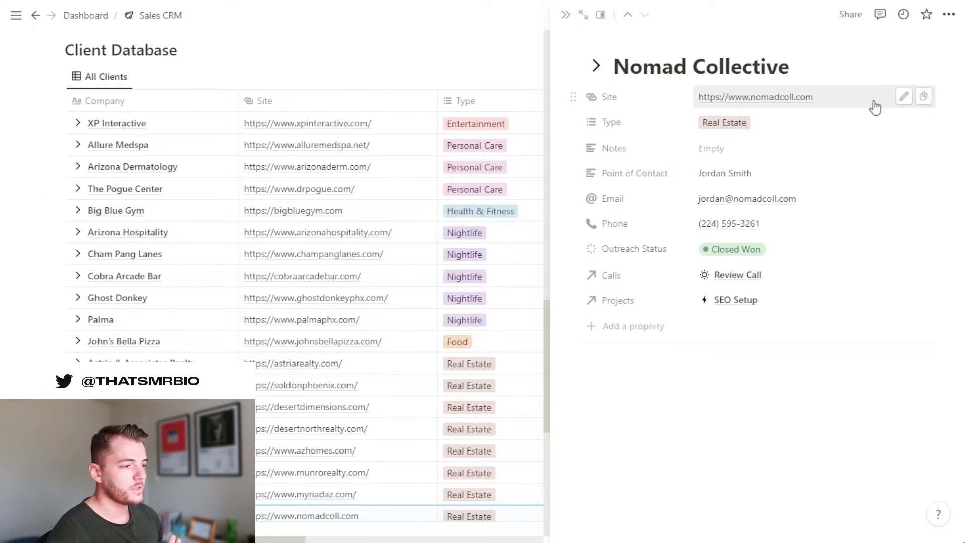
left_click(786, 129)
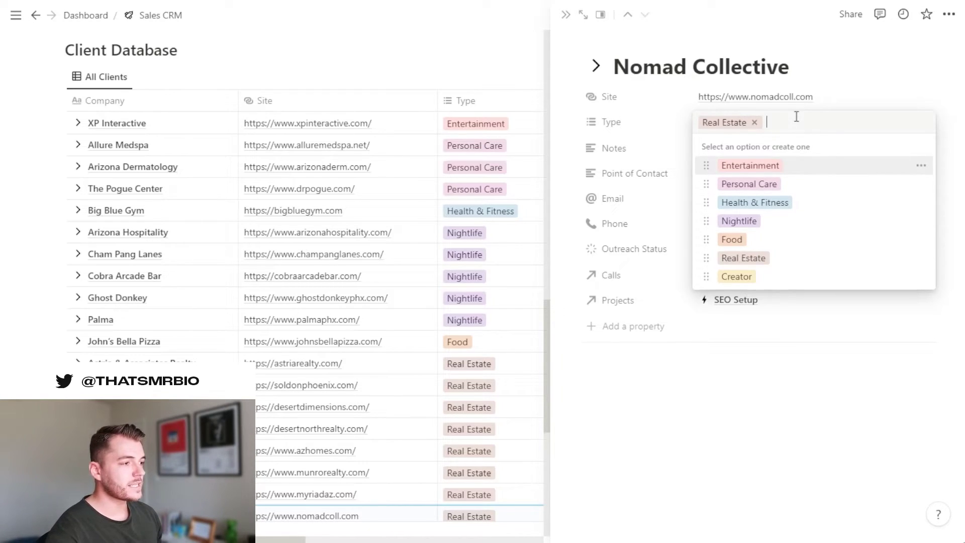
left_click(564, 105)
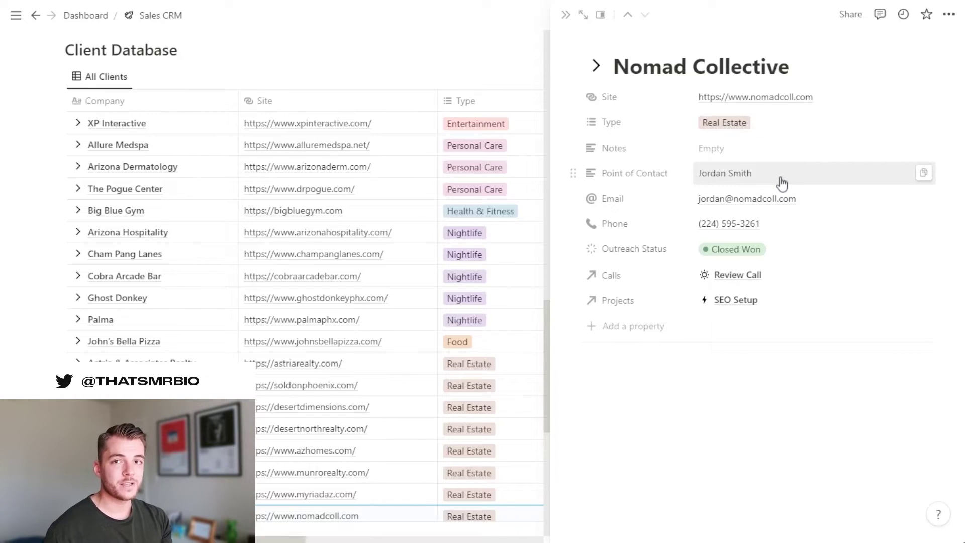
left_click(879, 248)
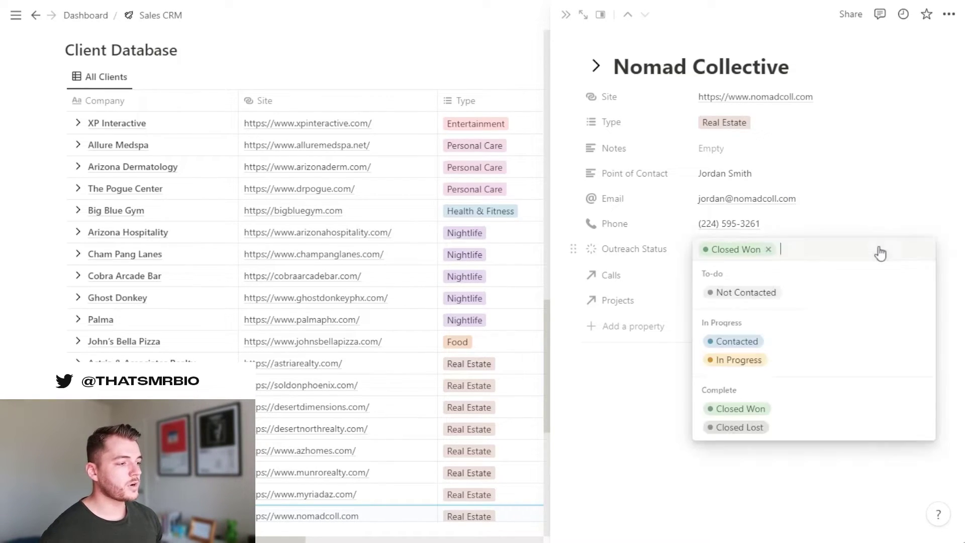
left_click(554, 351)
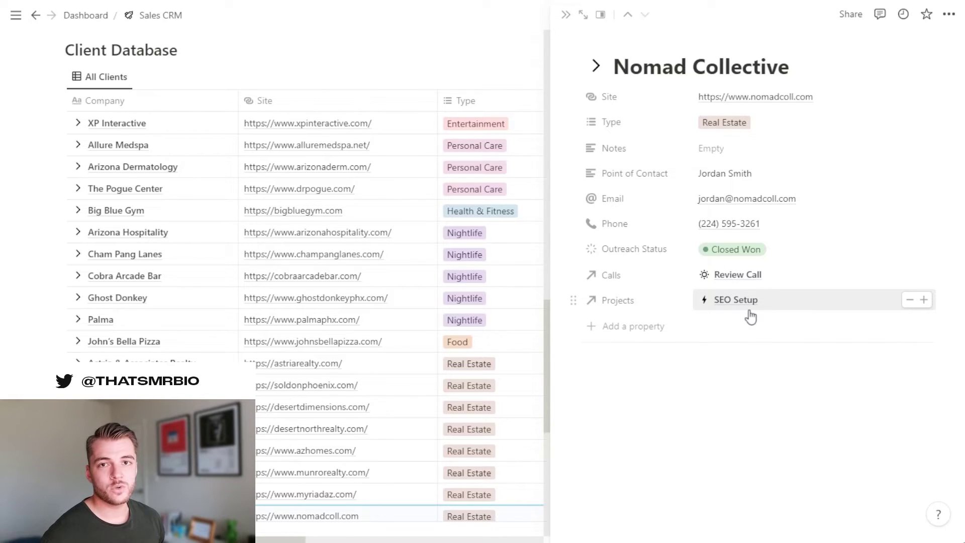
- Close Nomad Collective, then set Myriad Real Estate Group's Outreach Status to Contacted
key("Escape")
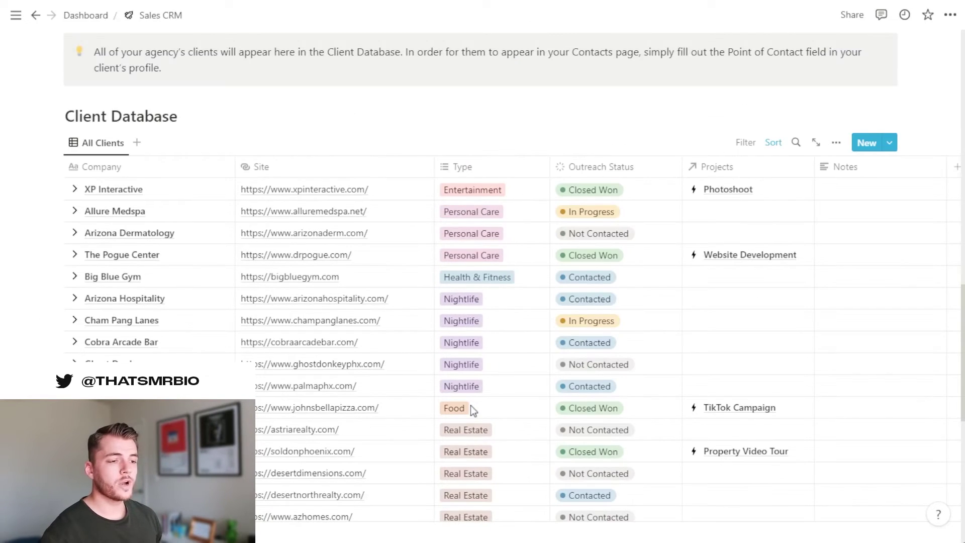
scroll(458, 403, "up", 8)
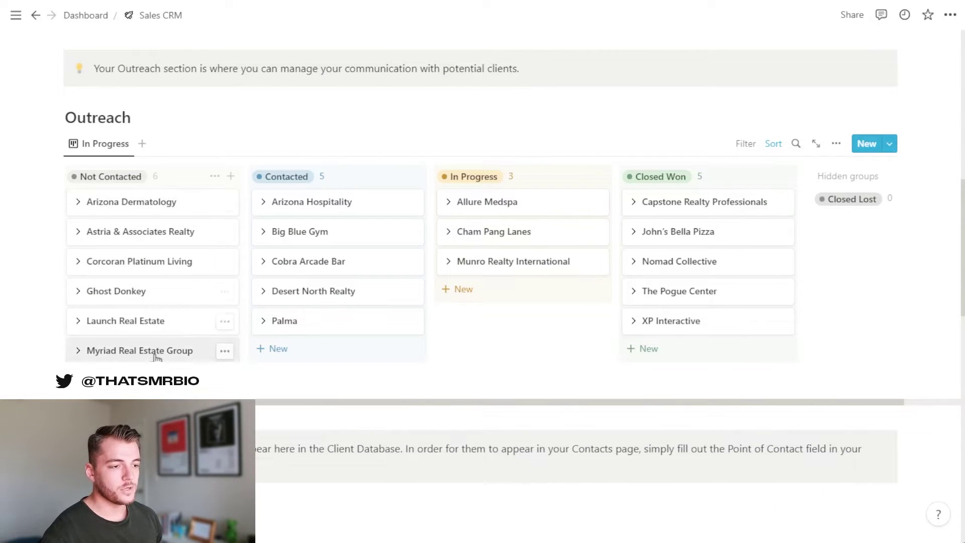
left_click(156, 354)
left_click(789, 249)
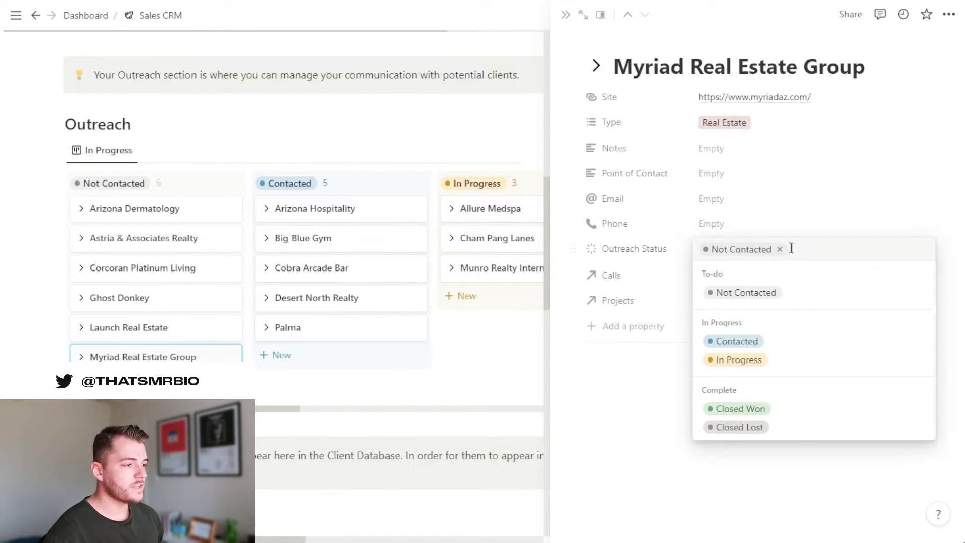
left_click(779, 340)
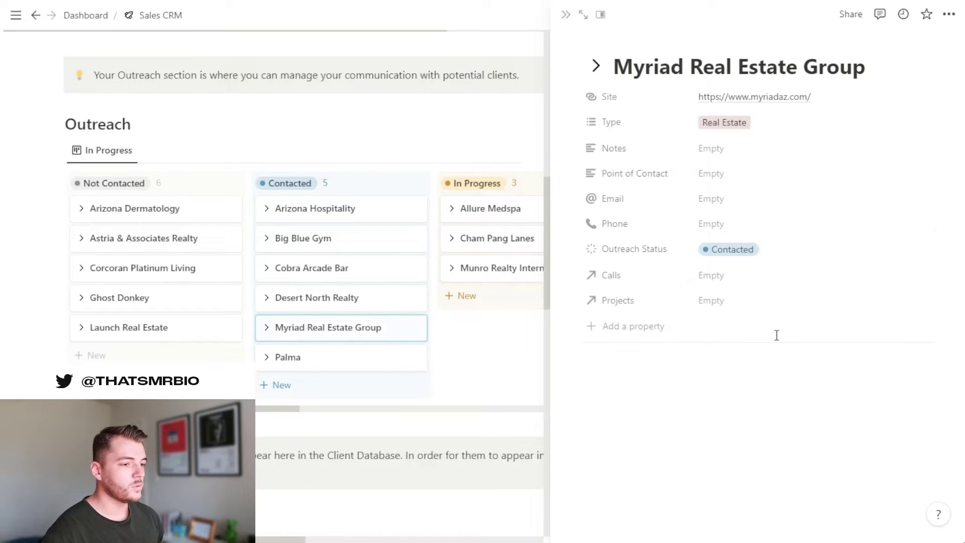
left_click(567, 14)
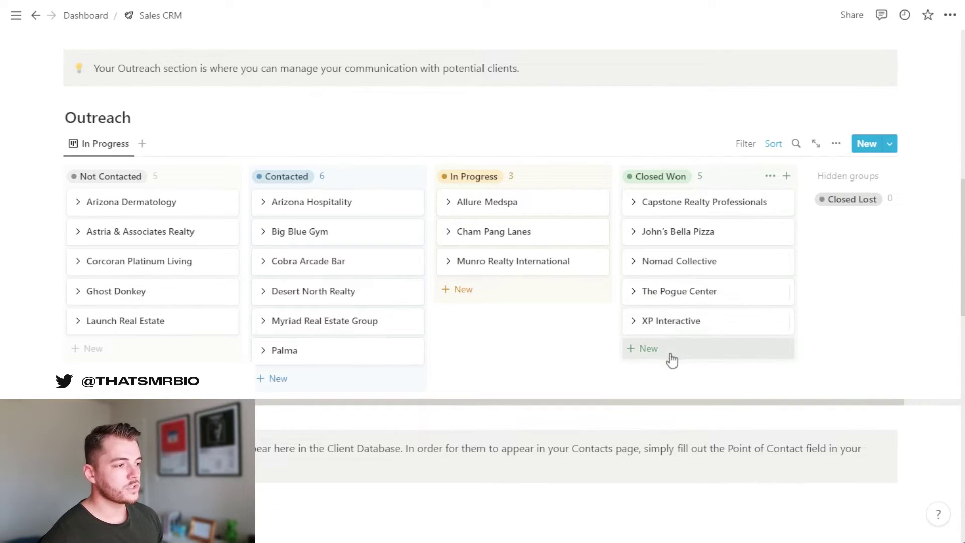
- Open the Photoshoot card from the Projects board in side peek and scroll its details
scroll(666, 367, "up", 6)
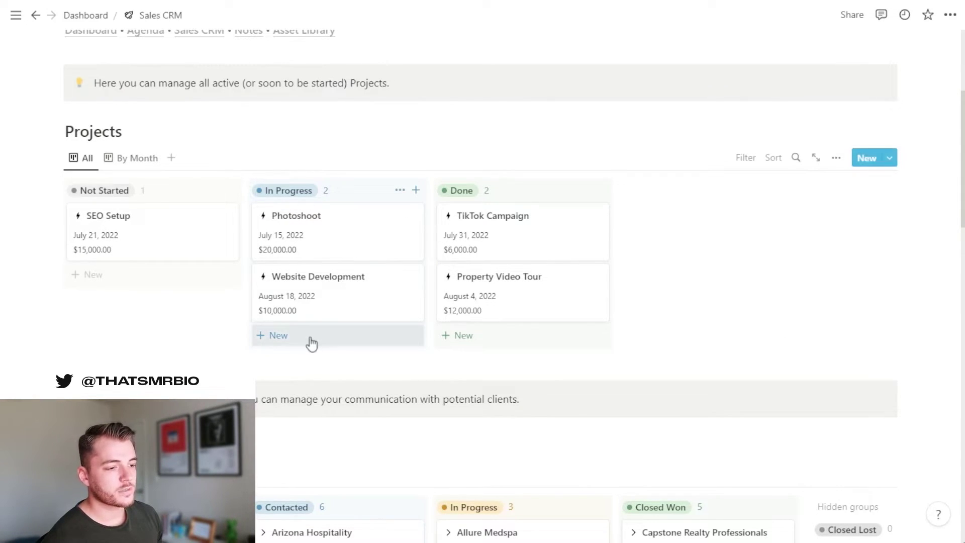
left_click(345, 246)
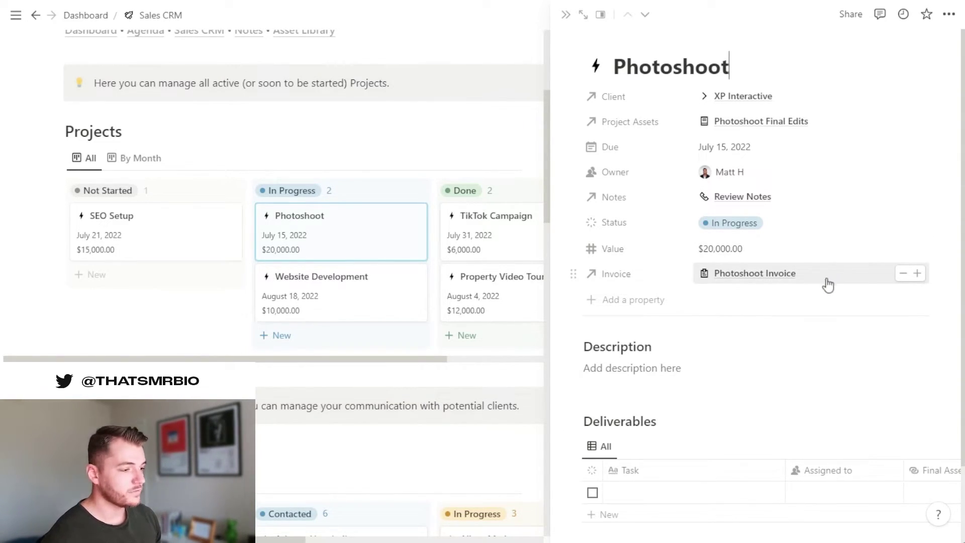
scroll(826, 281, "down", 2)
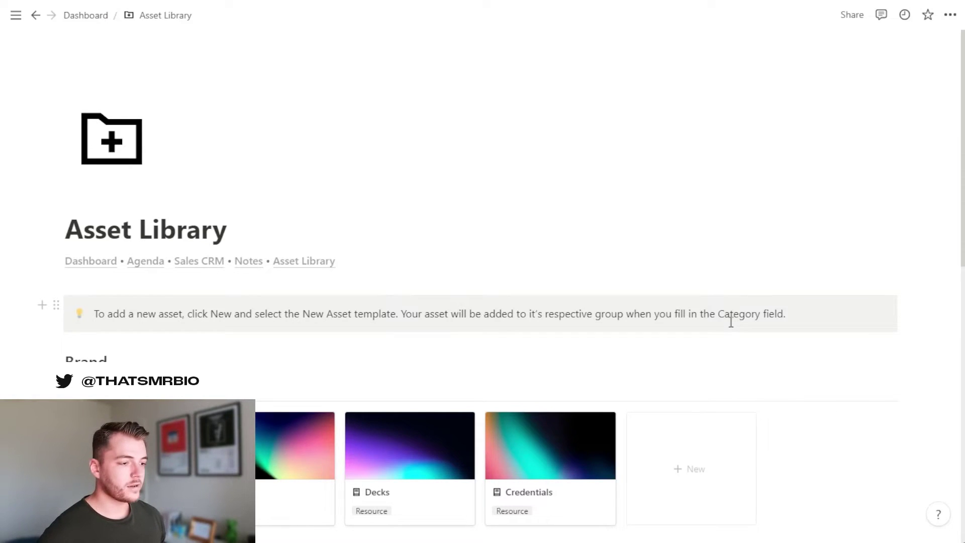
- Open Photoshoot Final Edits and view its Category and Tags options, keeping the Photo tag
scroll(730, 322, "down", 5)
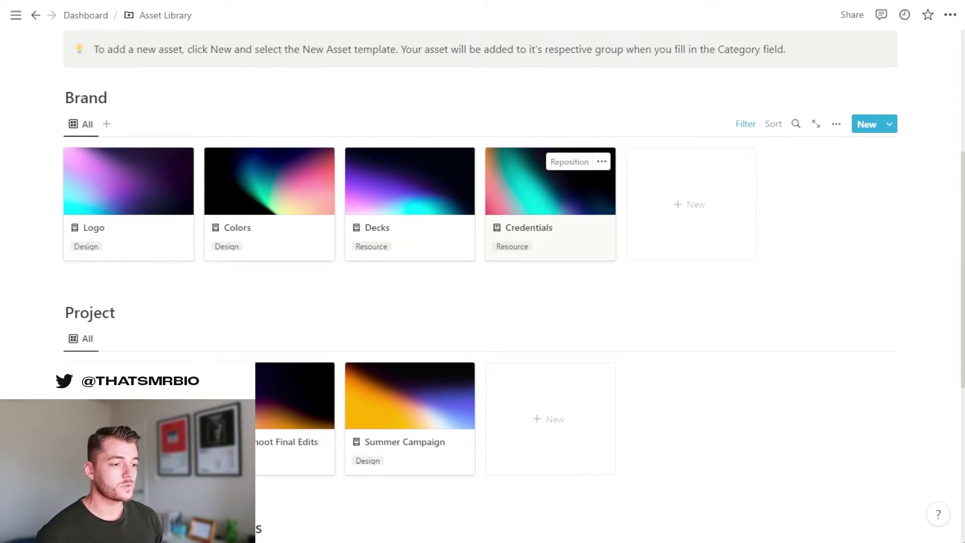
scroll(550, 201, "down", 3)
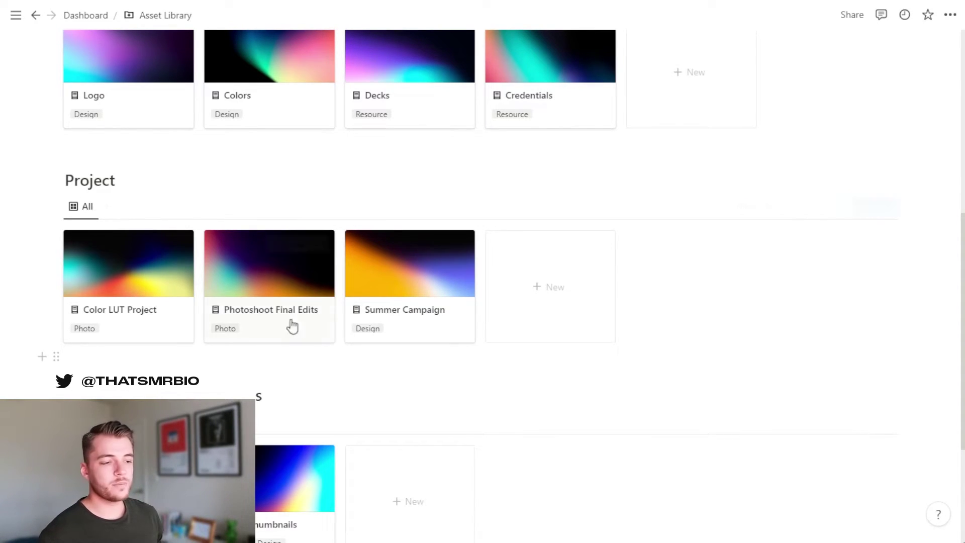
left_click(280, 288)
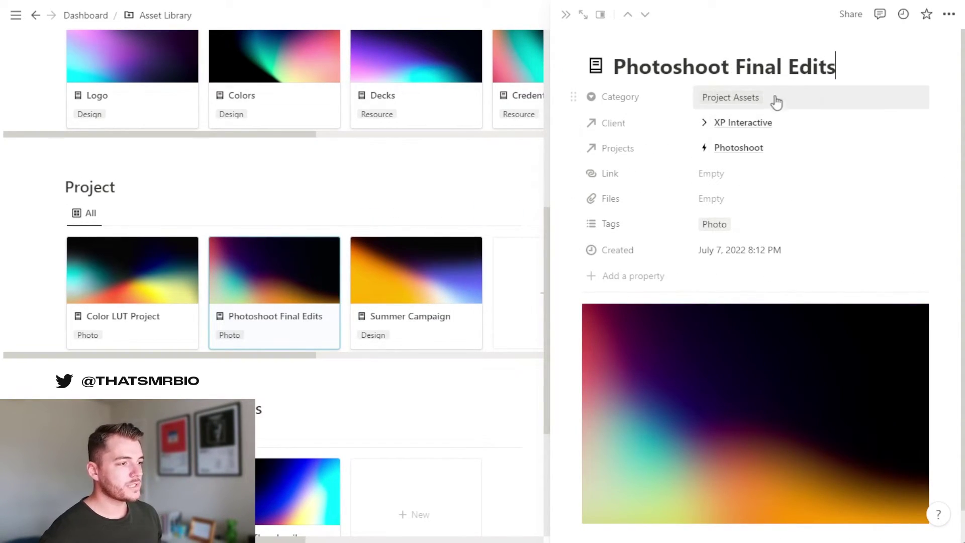
left_click(759, 98)
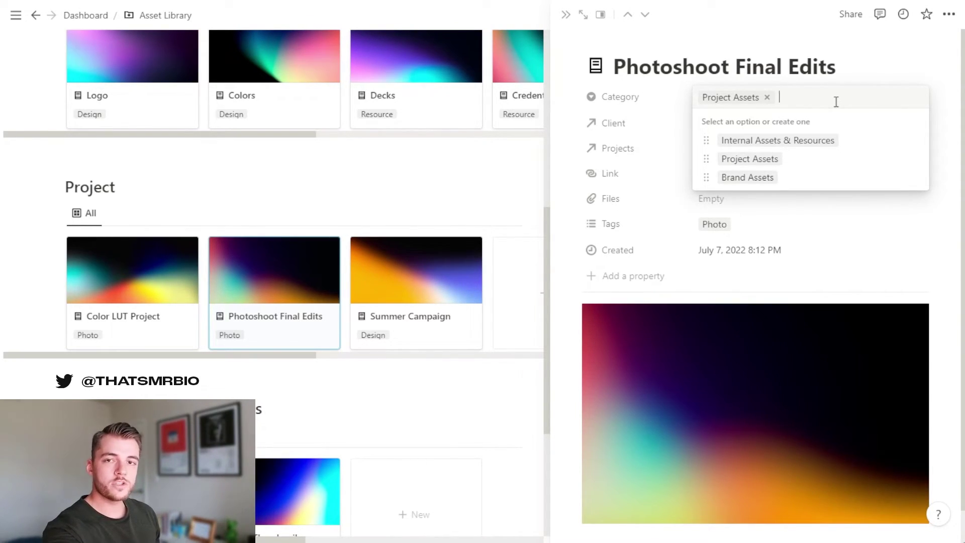
left_click(653, 100)
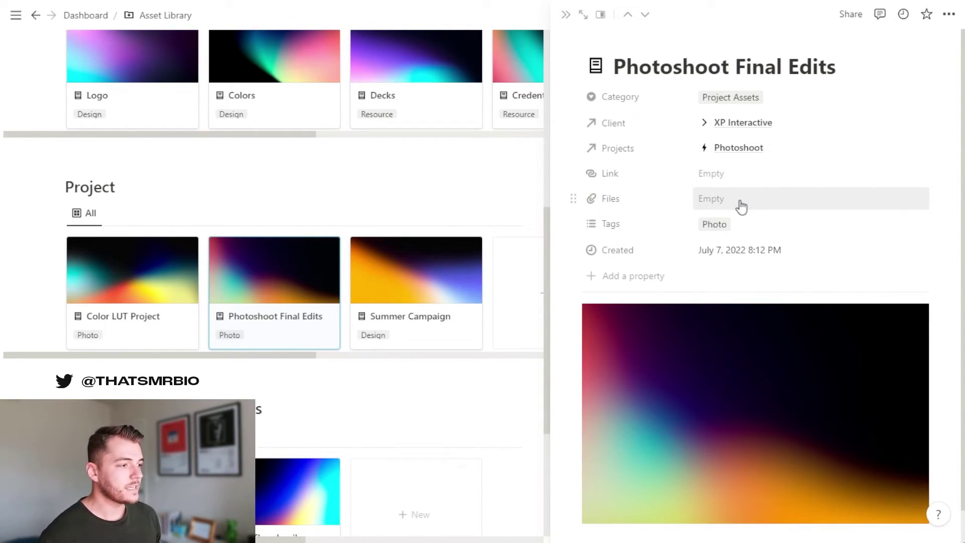
left_click(834, 223)
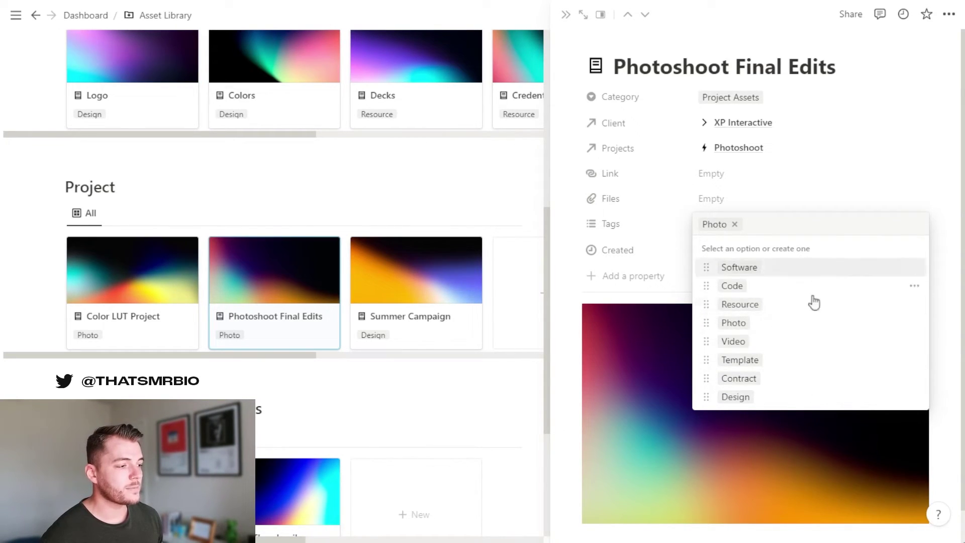
left_click(564, 220)
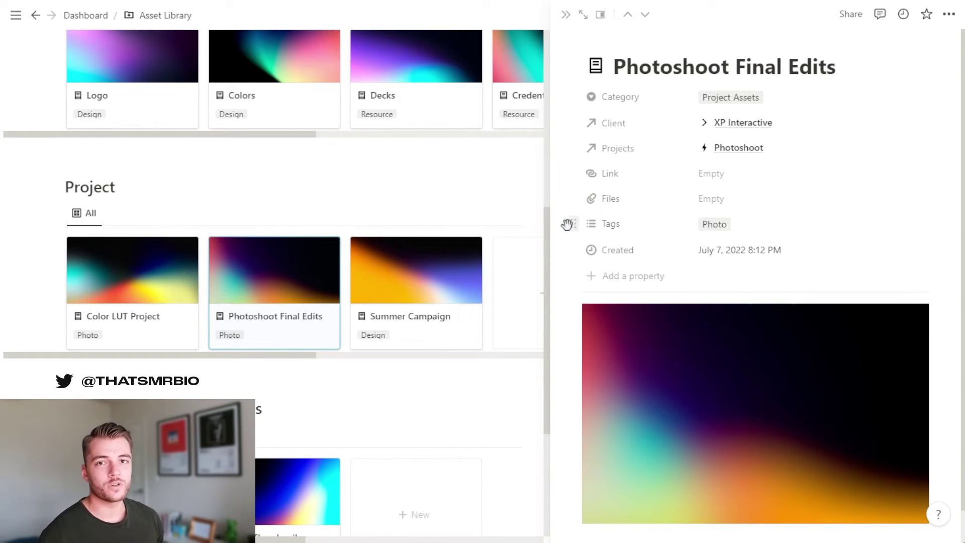
key("Escape")
scroll(823, 312, "down", 4)
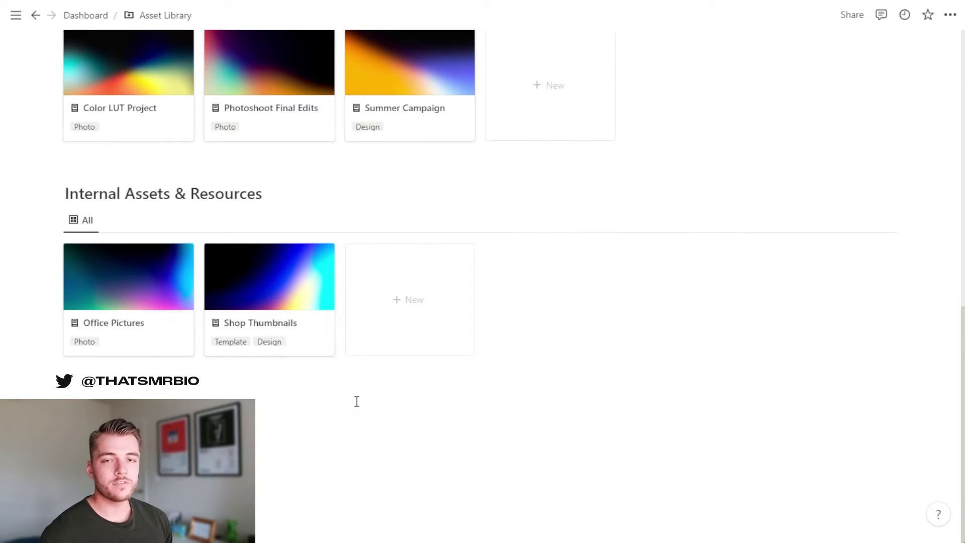
- Create a blank Internal Assets & Resources page, then delete the Untitled entry
mouse_move(765, 336)
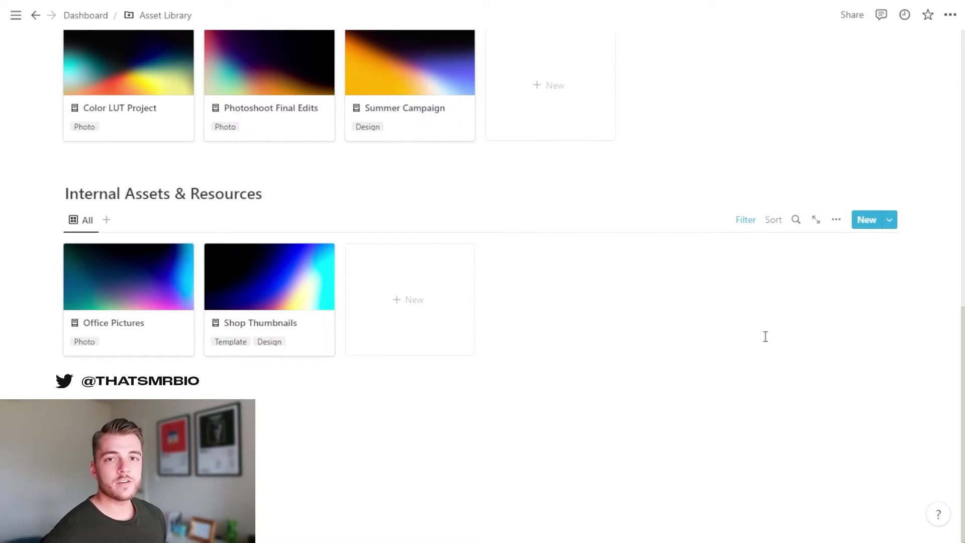
left_click(453, 284)
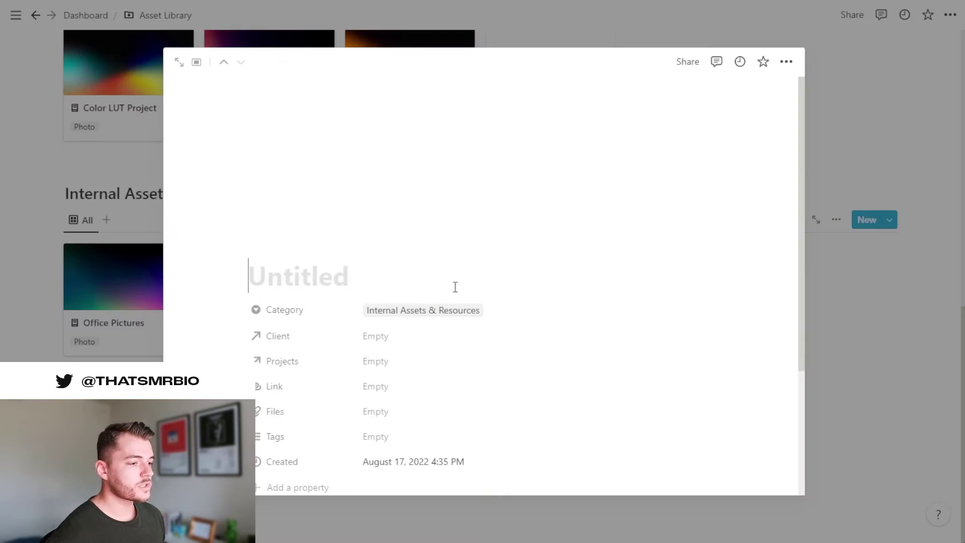
scroll(445, 329, "down", 3)
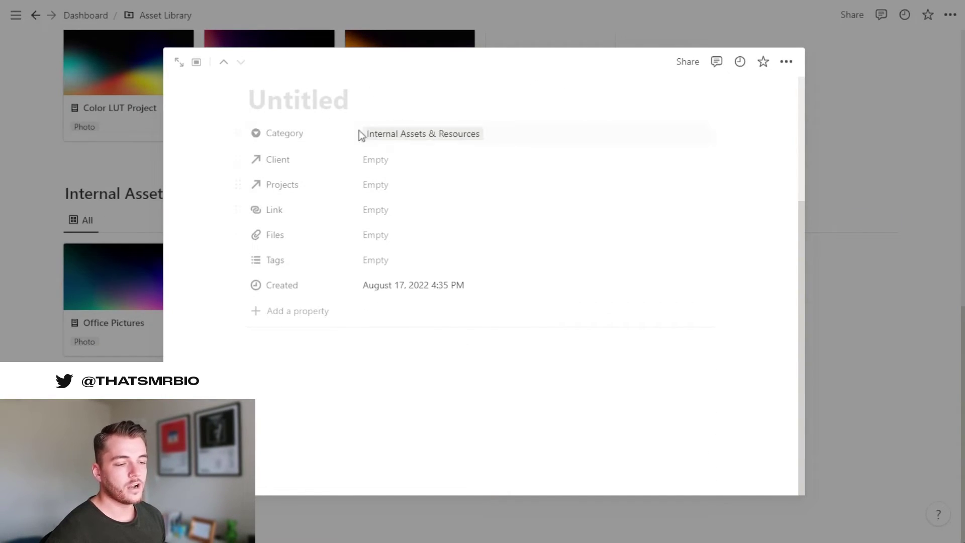
key("ctrl+[")
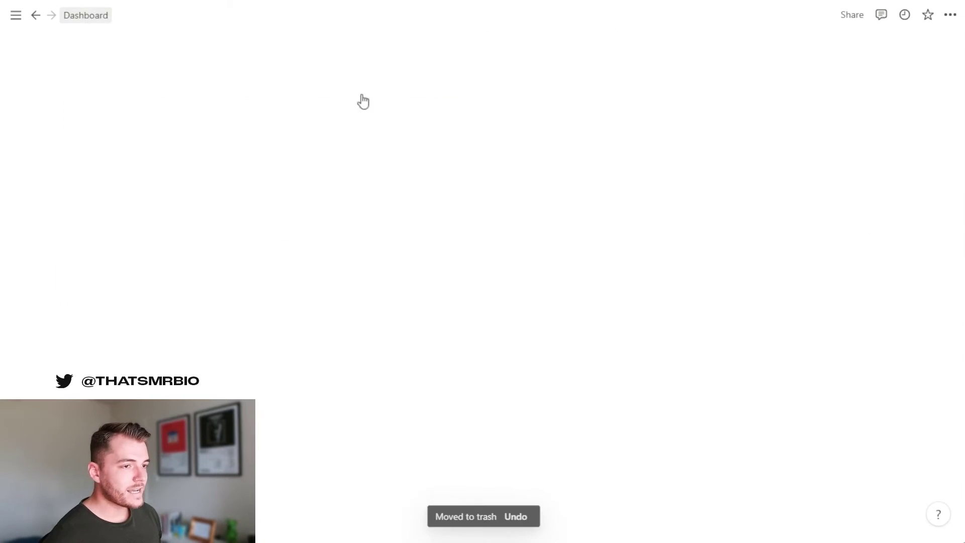
- Open the Notes page and switch Notes by Category through General and Project, then back to All
left_click(741, 346)
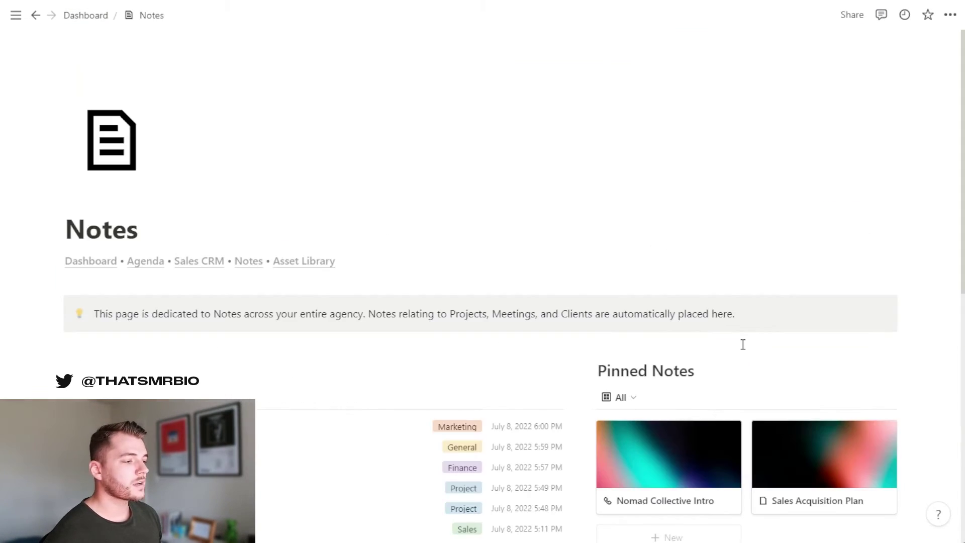
scroll(743, 344, "down", 4)
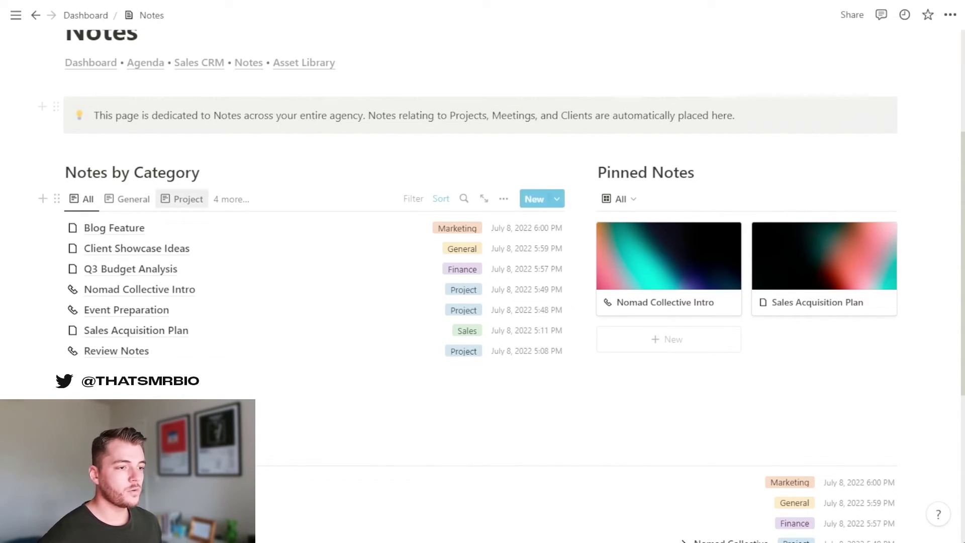
left_click(231, 199)
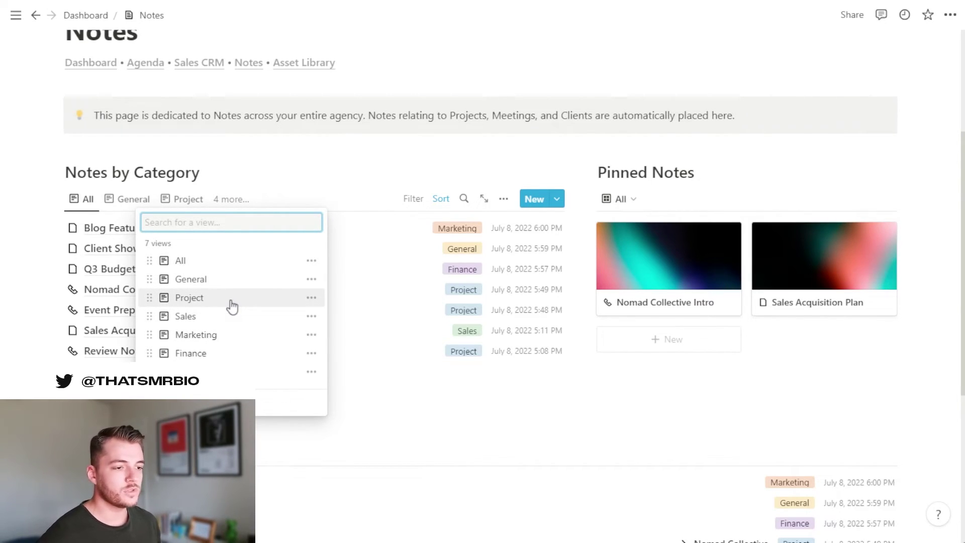
left_click(133, 199)
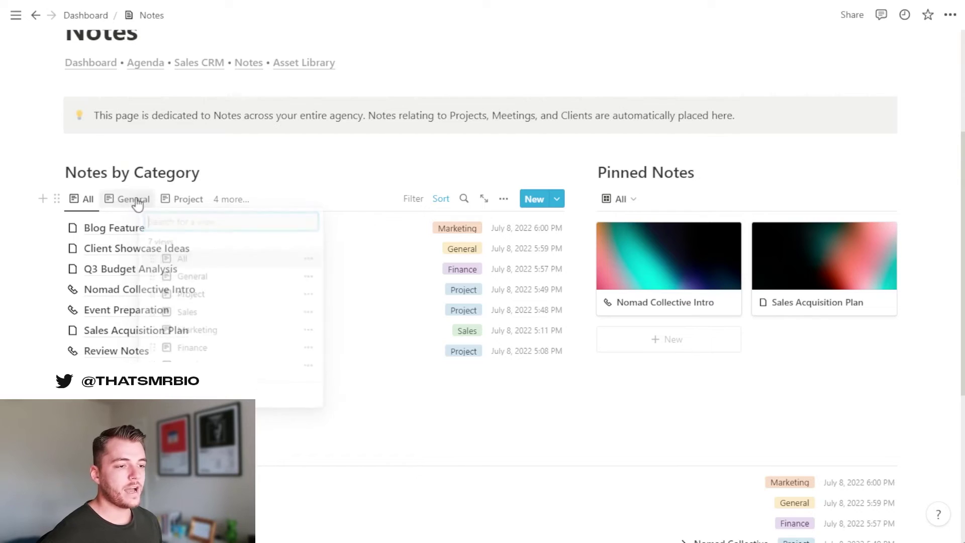
left_click(174, 201)
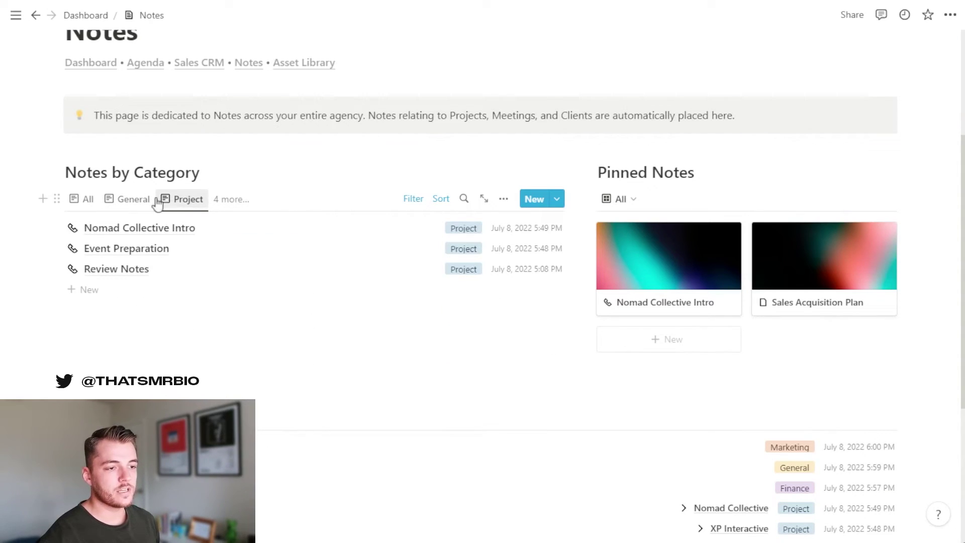
left_click(87, 201)
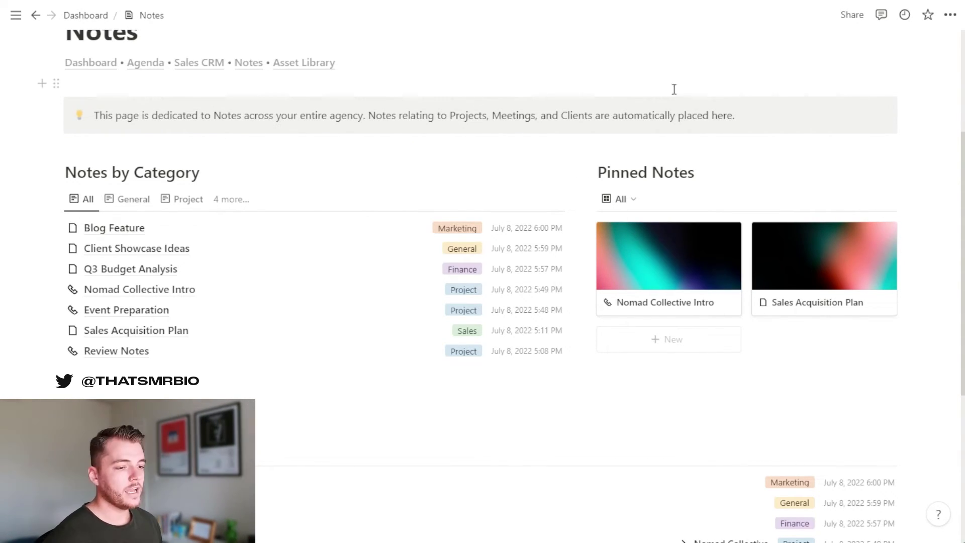
- Preview the grouped-by-timeframe view of the notes, then return to the full timeframe list
scroll(383, 126, "down", 5)
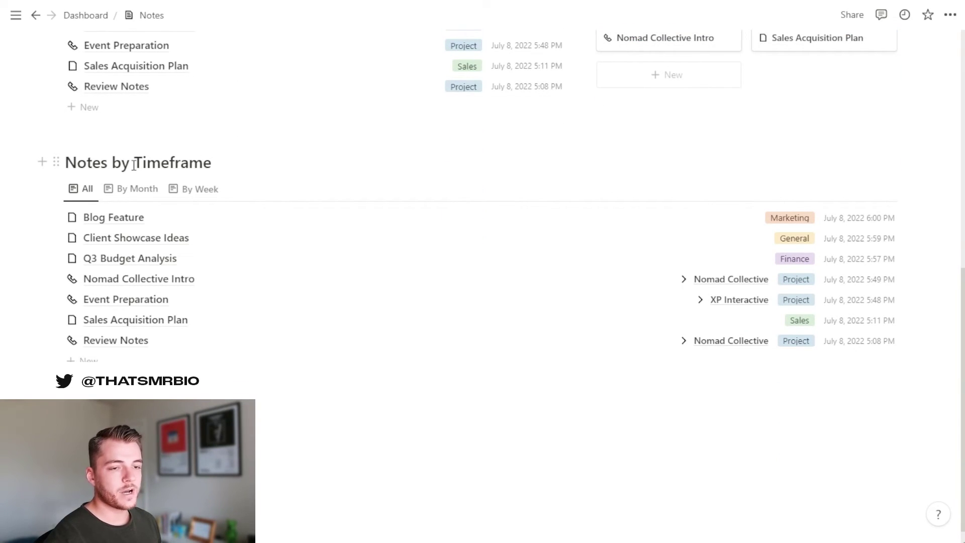
scroll(136, 164, "up", 4)
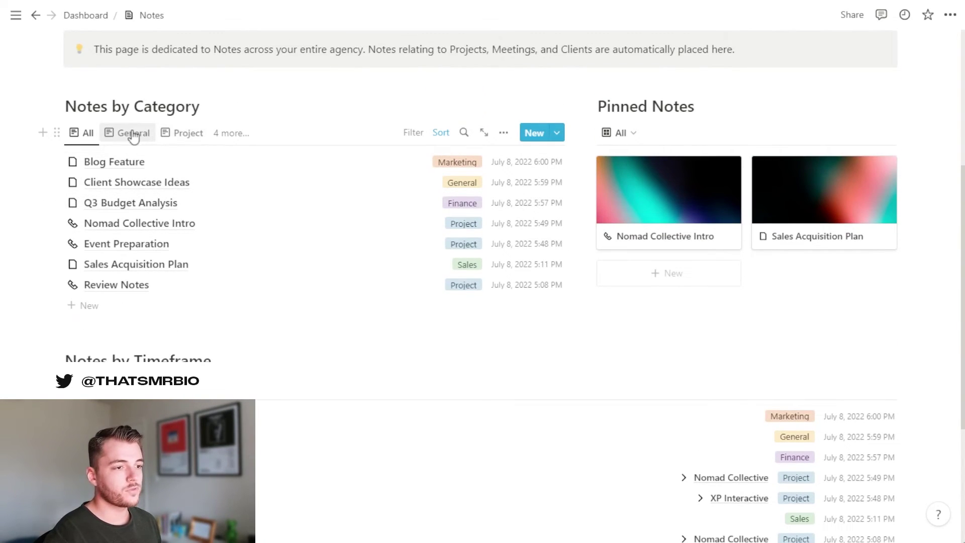
scroll(163, 132, "down", 2)
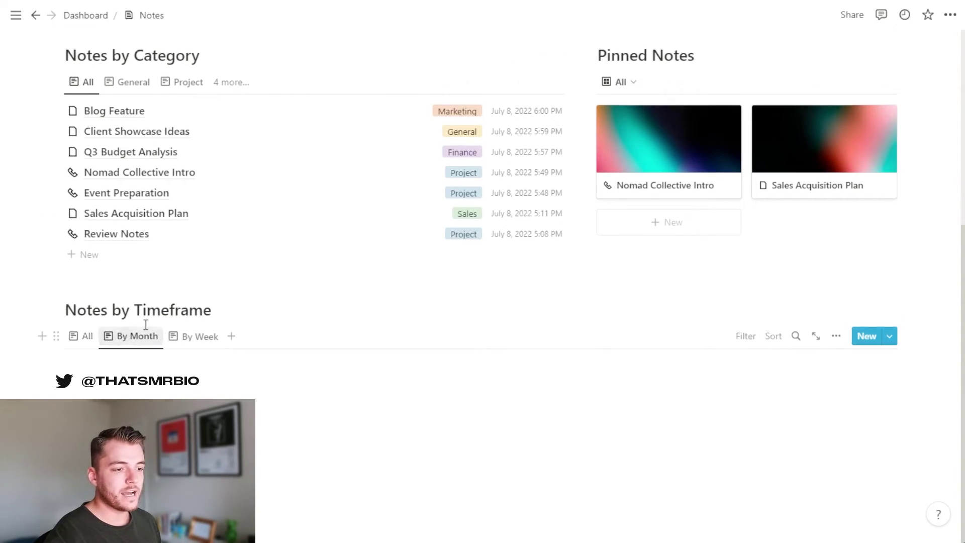
left_click(189, 329)
left_click(78, 329)
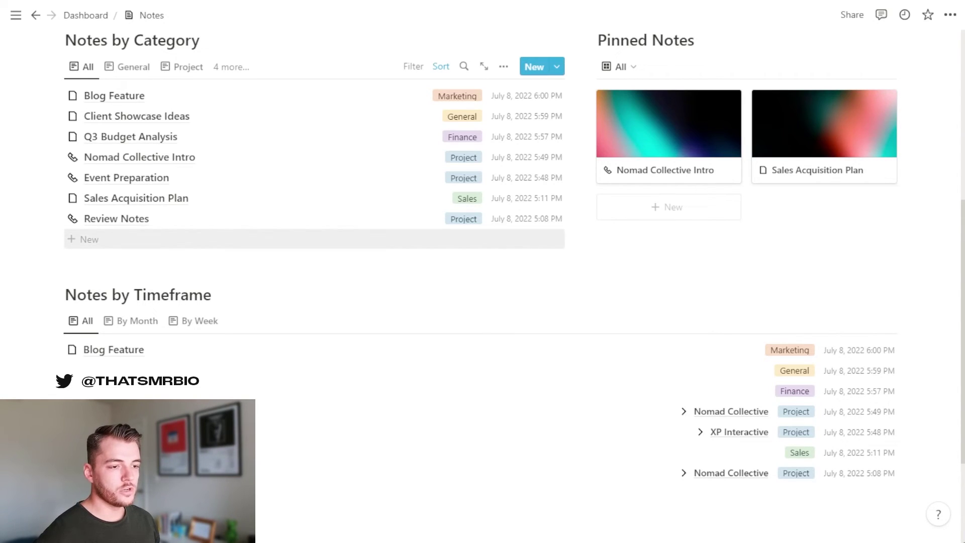
- Add a new note under Notes by Category using the New Meeting Note template
left_click(90, 239)
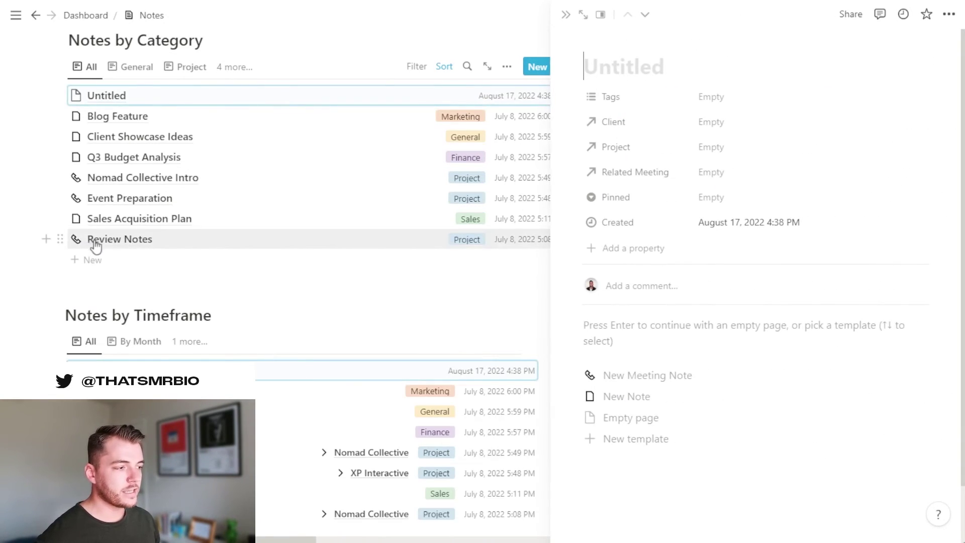
left_click(722, 381)
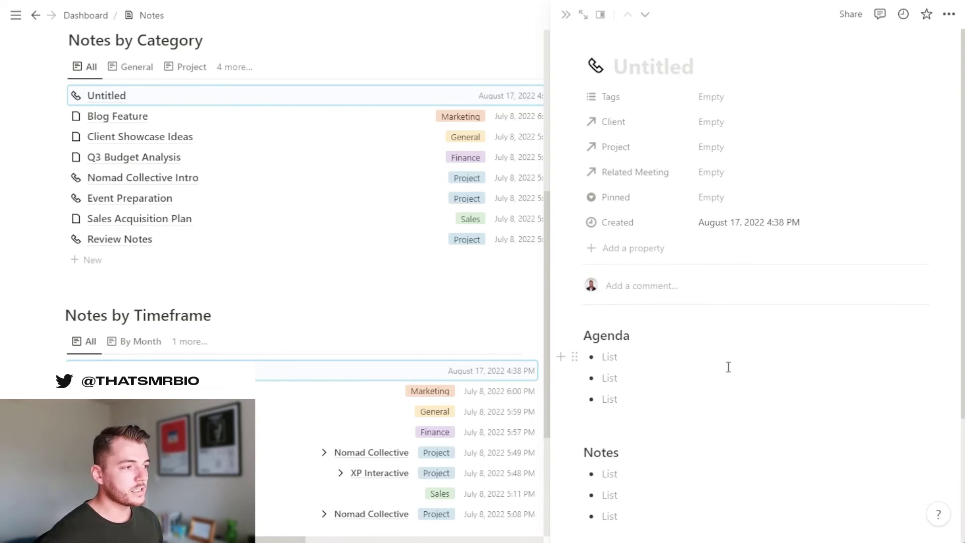
scroll(728, 367, "down", 3)
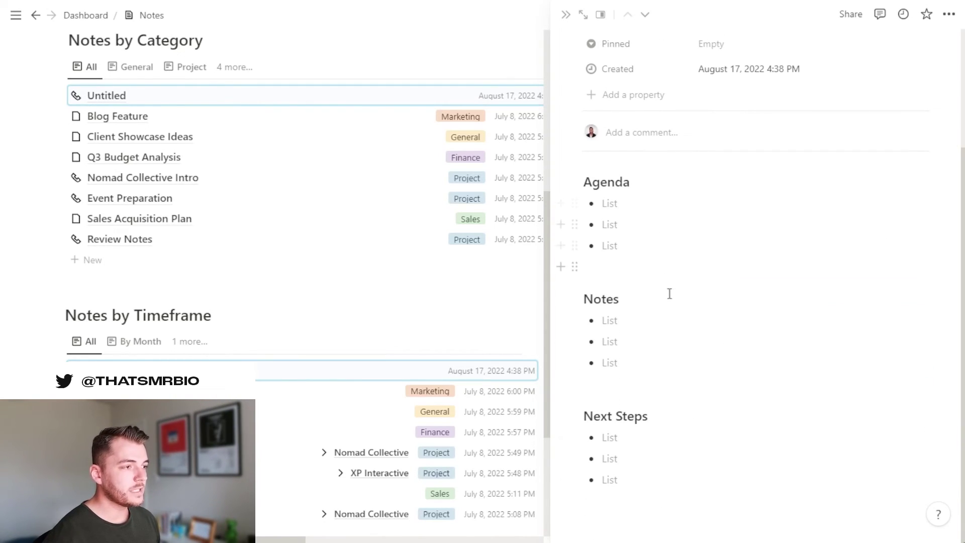
scroll(687, 344, "up", 3)
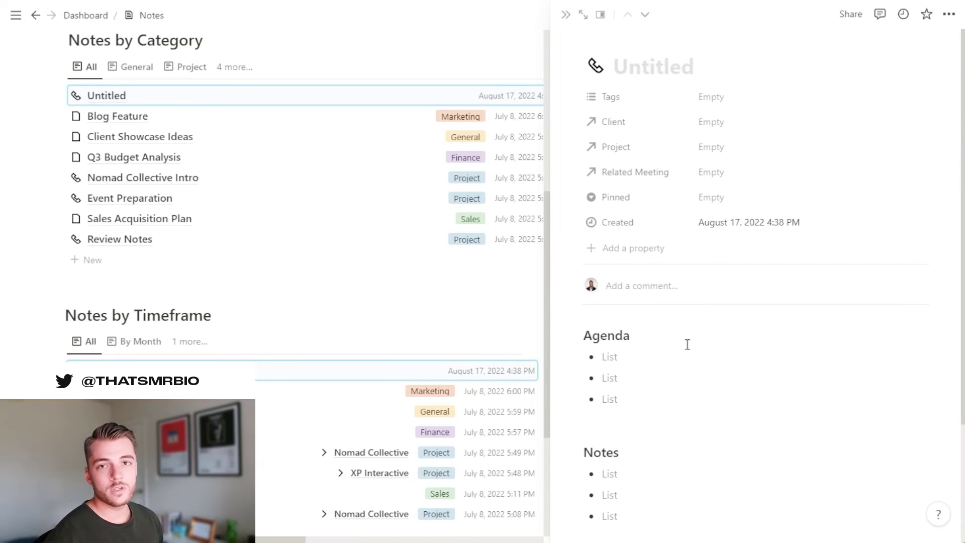
- Tag the new note as Sales and set its Client to Launch Real Estate
left_click(757, 99)
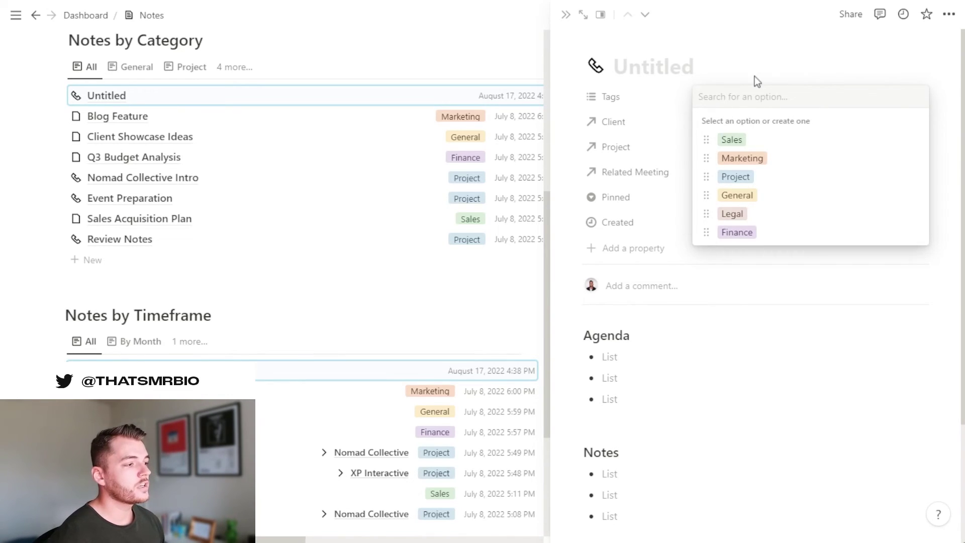
left_click(778, 143)
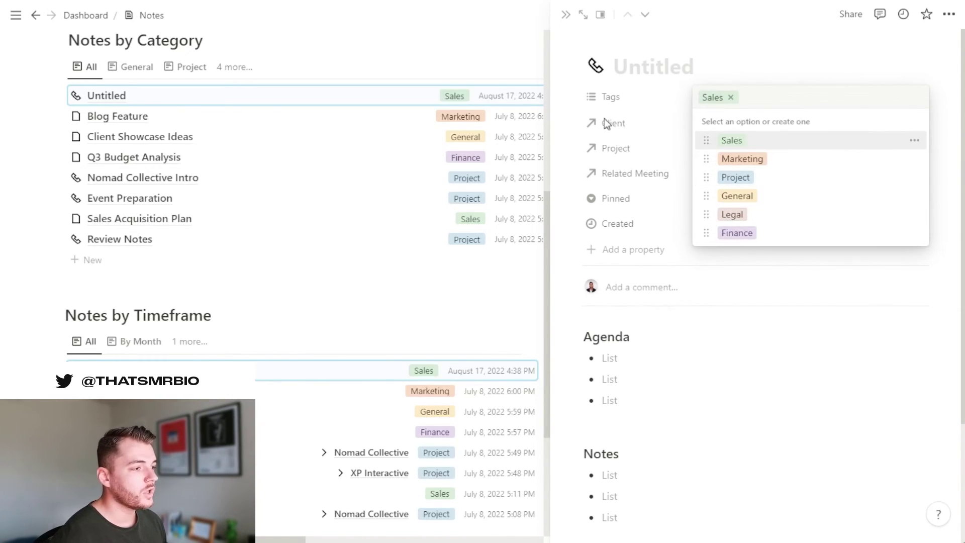
left_click(577, 107)
left_click(775, 131)
left_click(764, 166)
left_click(567, 129)
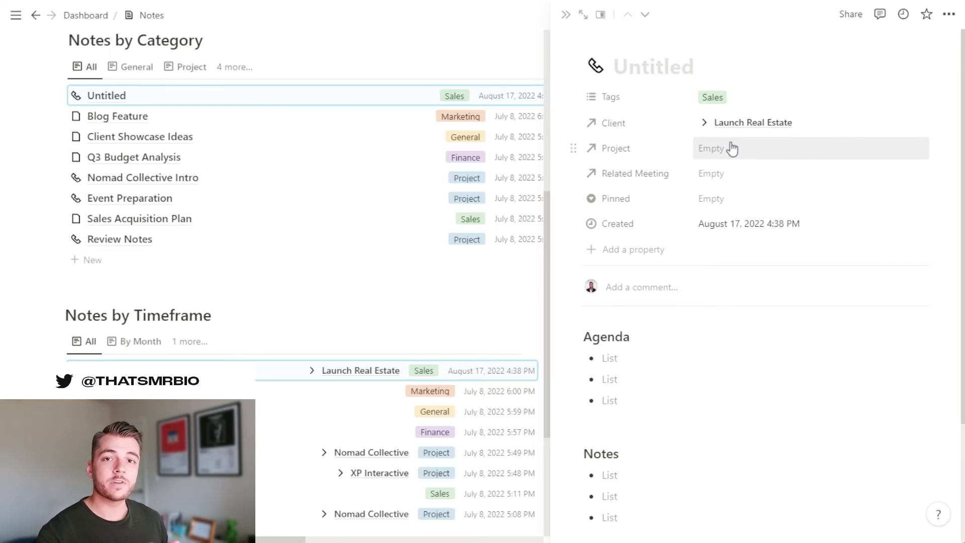
- Set the note's Project to SEO Setup, Related Meeting to Review Call, and Pinned to Pin
left_click(732, 148)
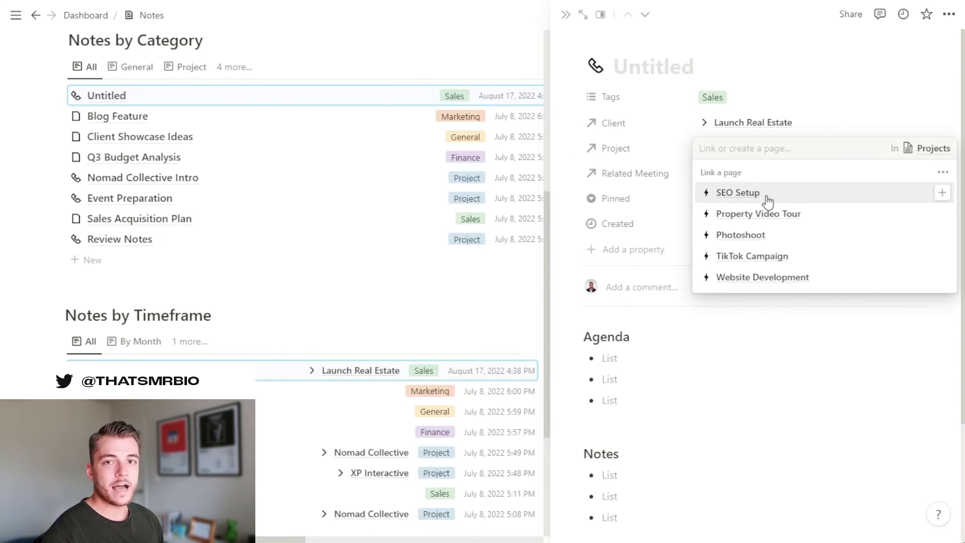
left_click(767, 201)
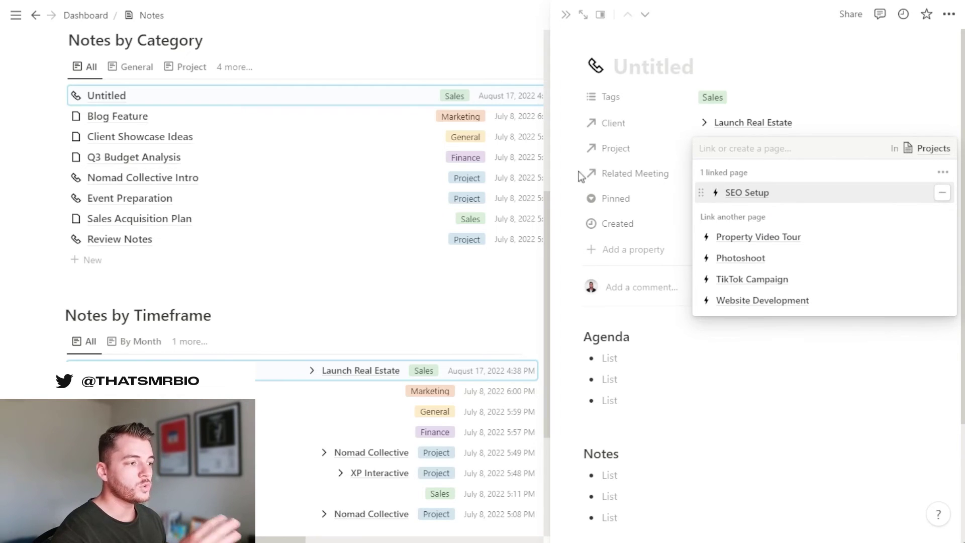
left_click(576, 175)
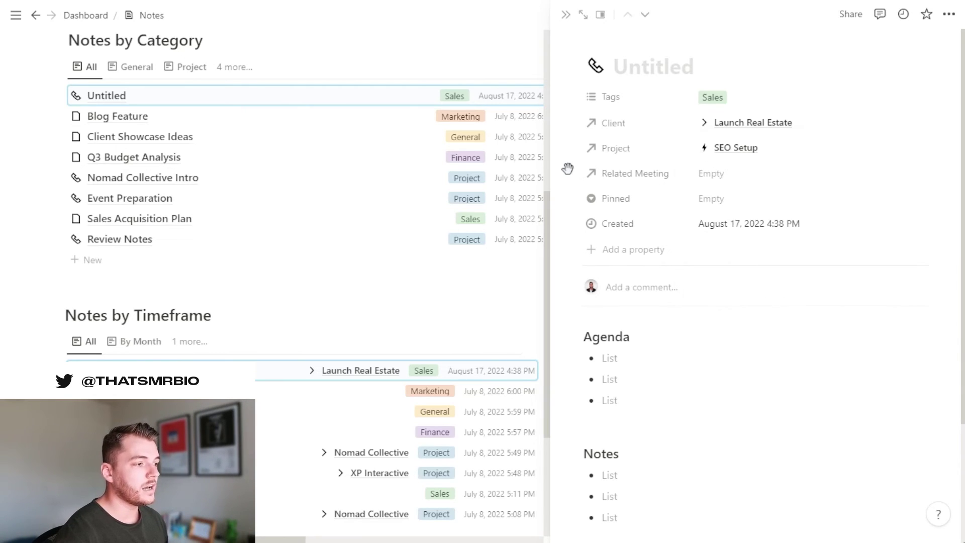
left_click(742, 179)
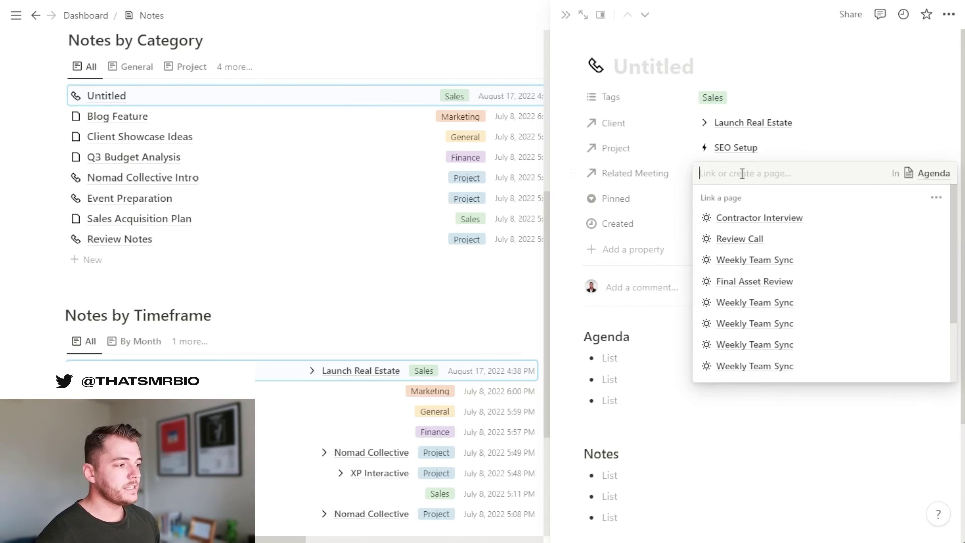
left_click(743, 239)
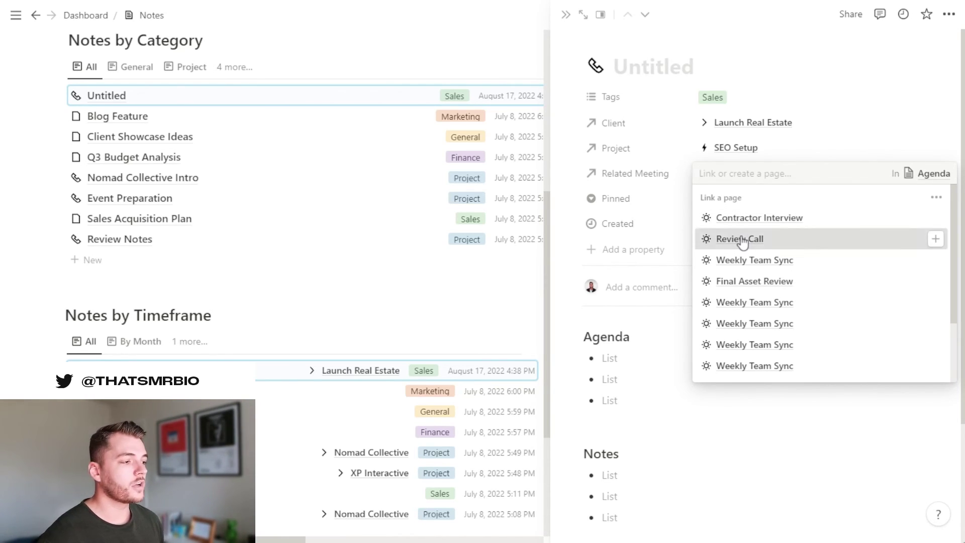
left_click(563, 185)
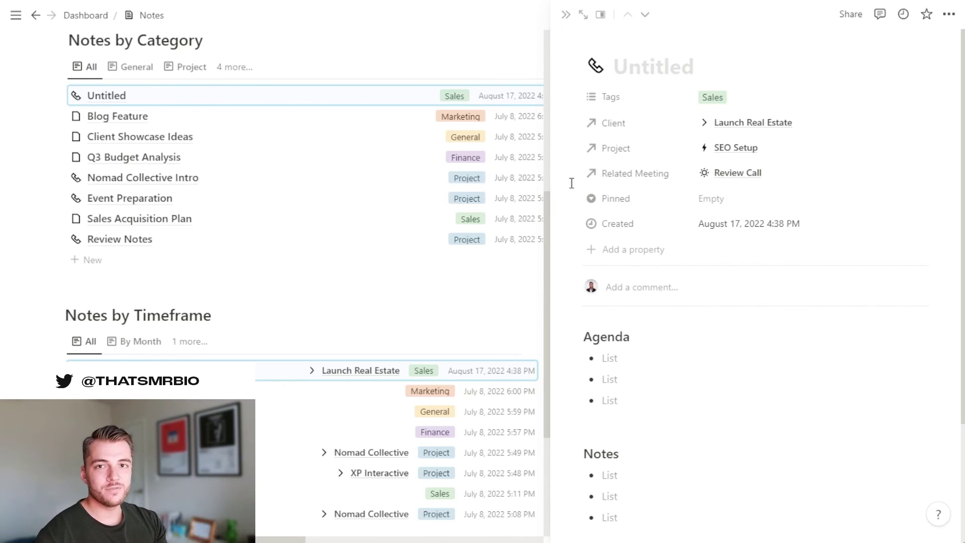
left_click(733, 200)
left_click(748, 241)
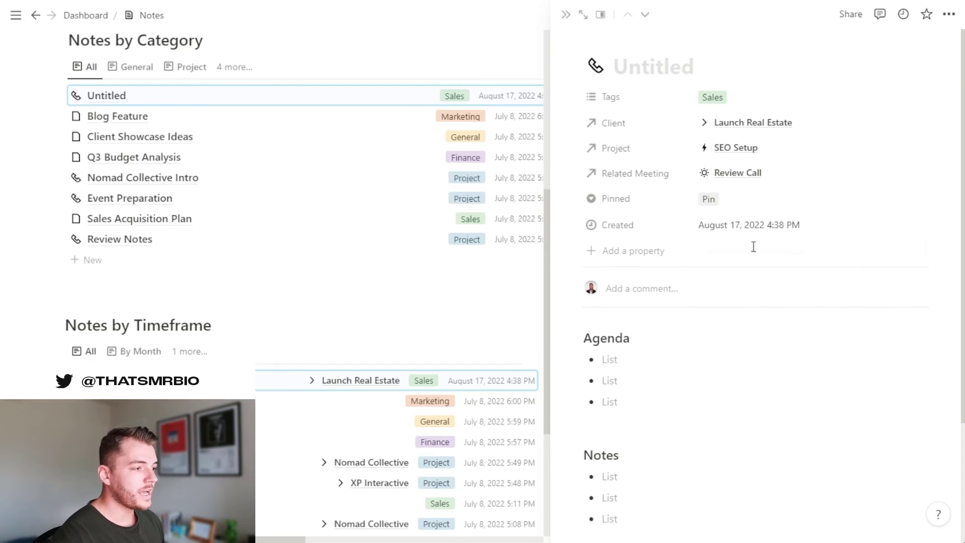
left_click(457, 315)
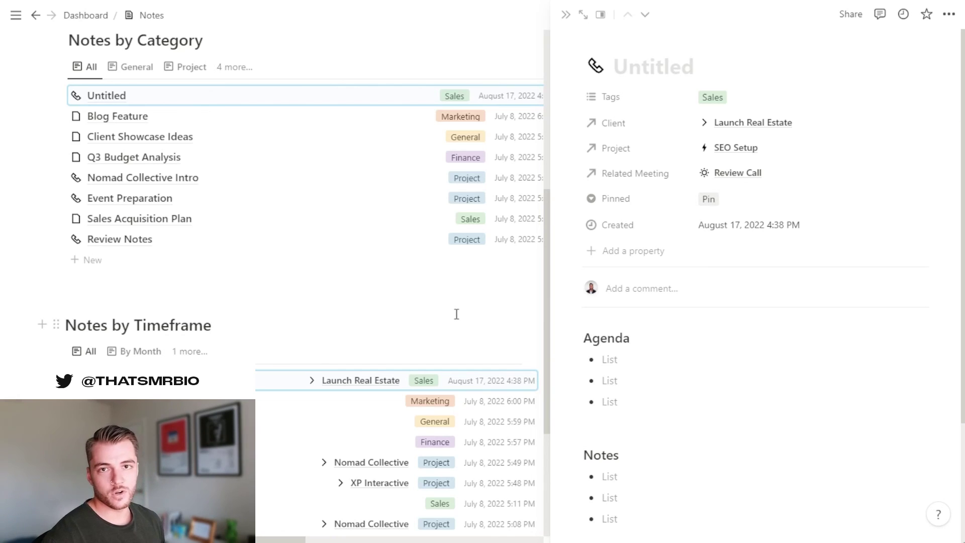